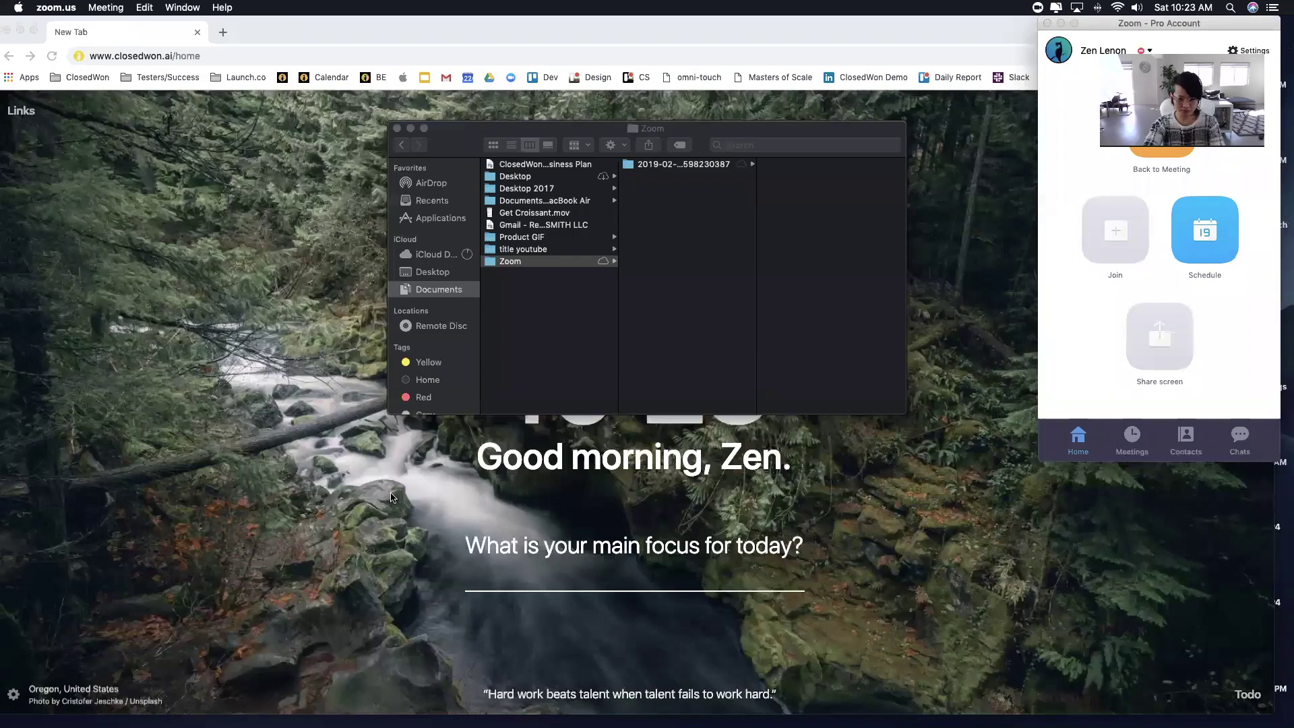
Step: Bring the Chrome browser window to the front
click(393, 498)
click(198, 56)
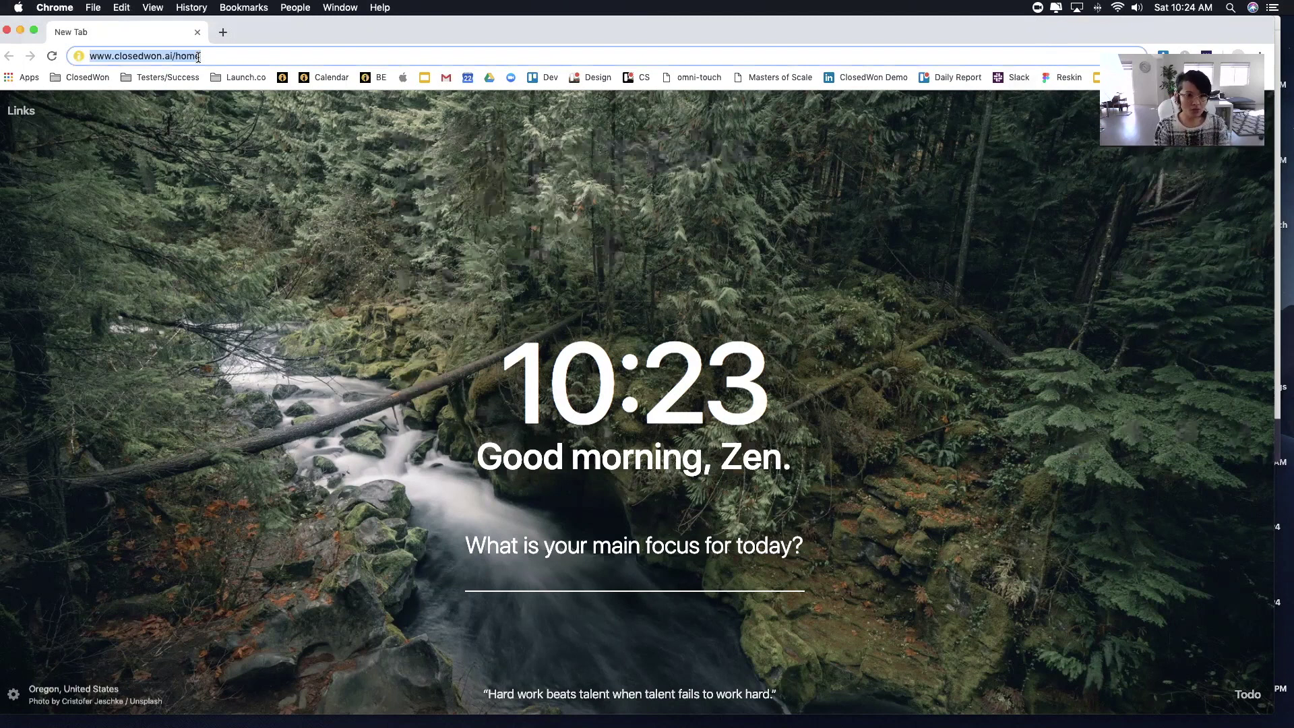
key(Return)
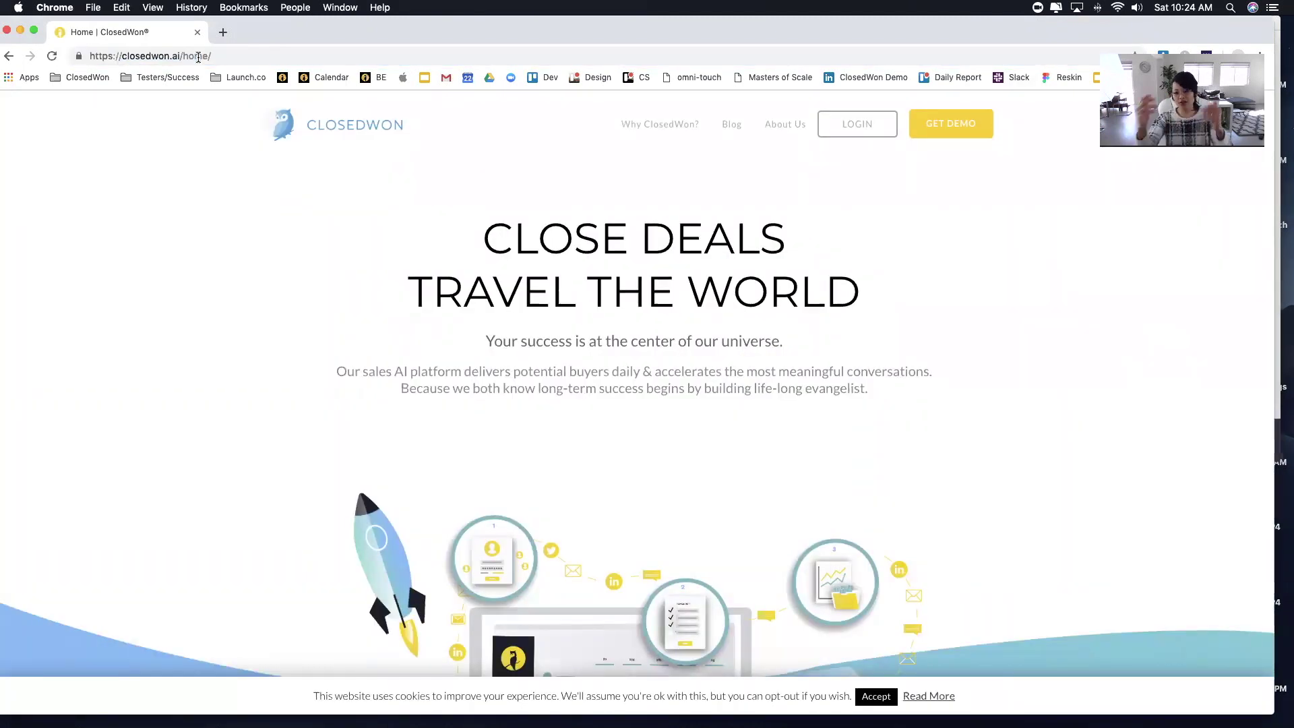
scroll(231, 206, down, 3)
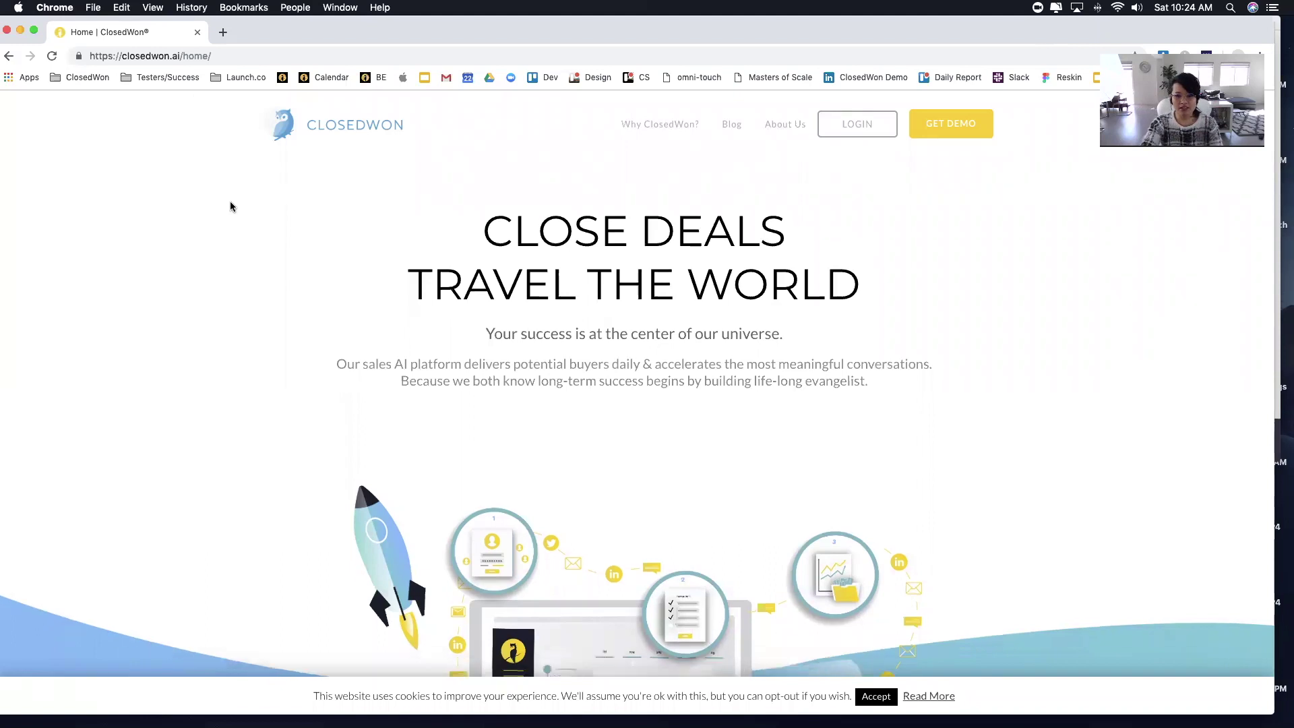
scroll(234, 215, down, 10)
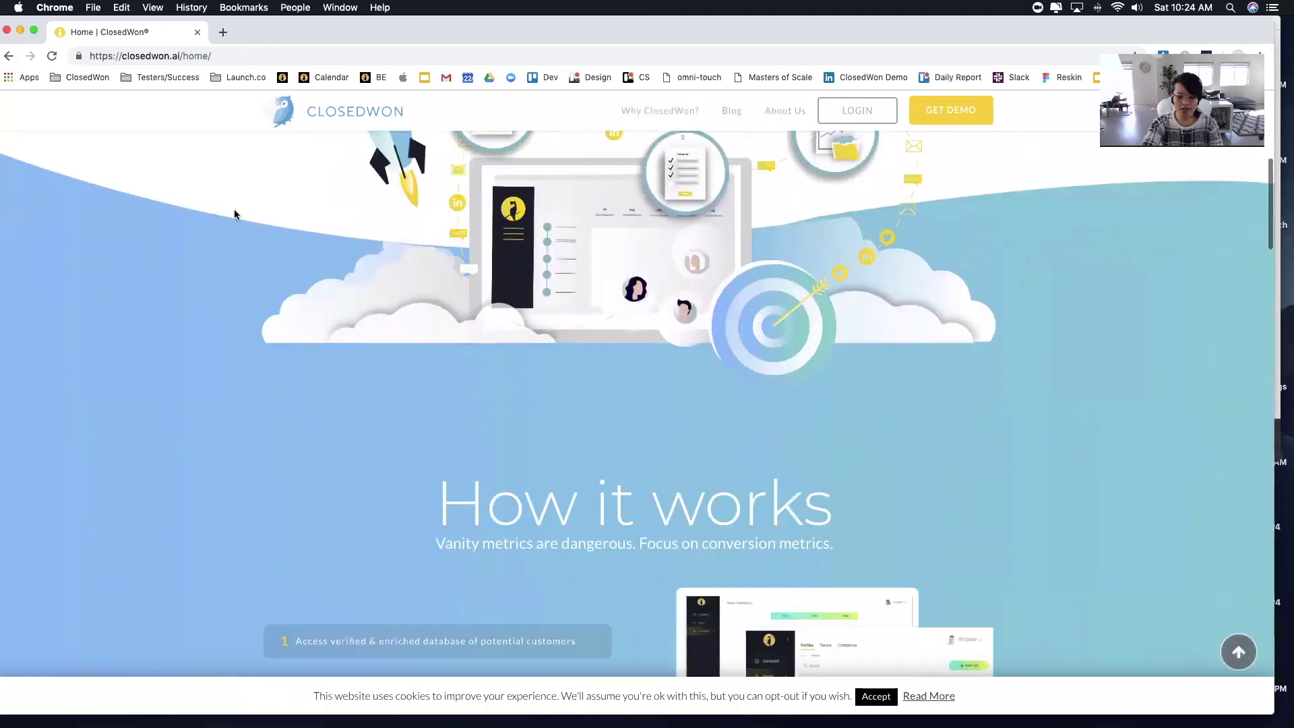
scroll(234, 215, down, 3)
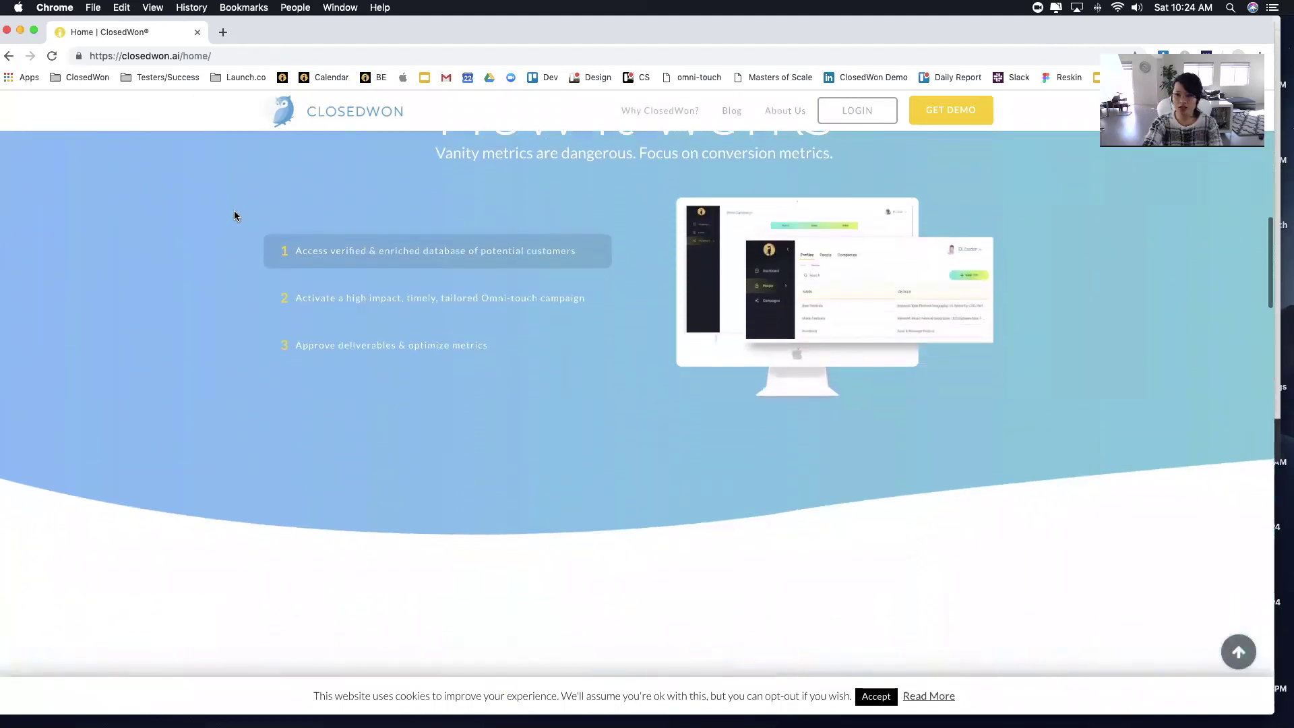
scroll(234, 215, down, 5)
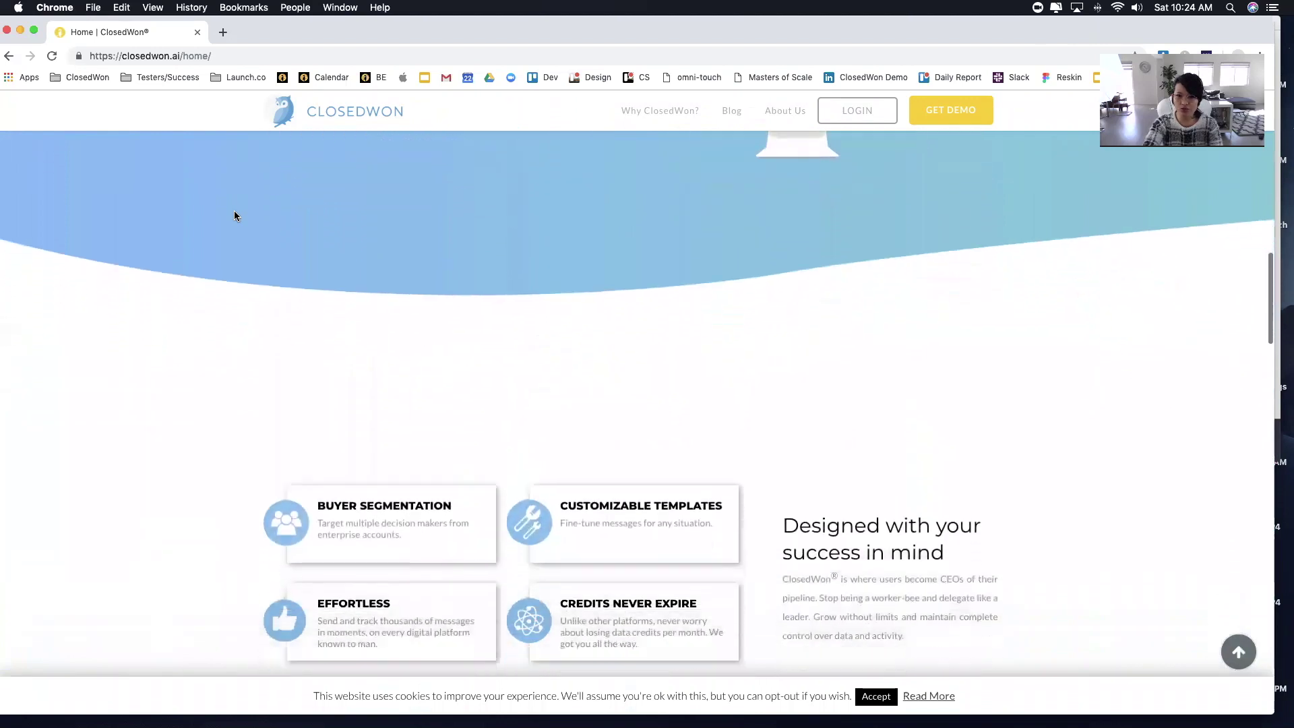
scroll(234, 214, down, 2)
scroll(234, 215, down, 2)
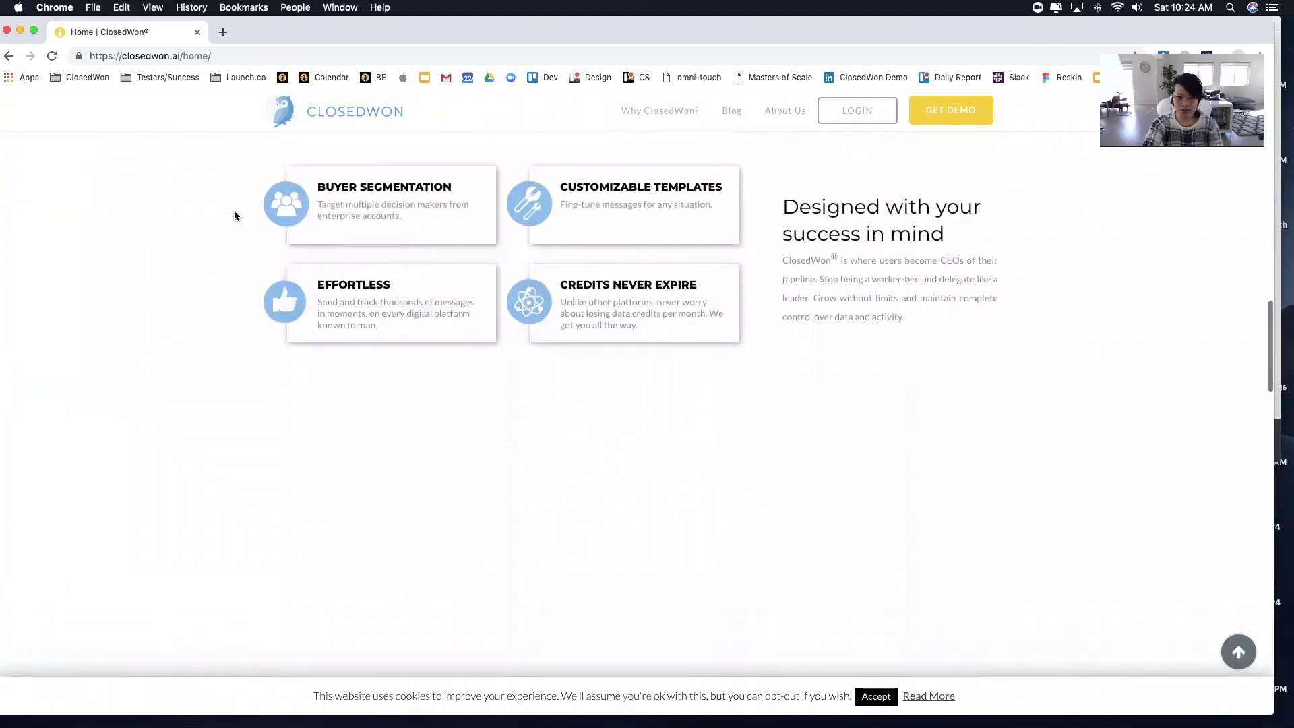
scroll(236, 222, down, 10)
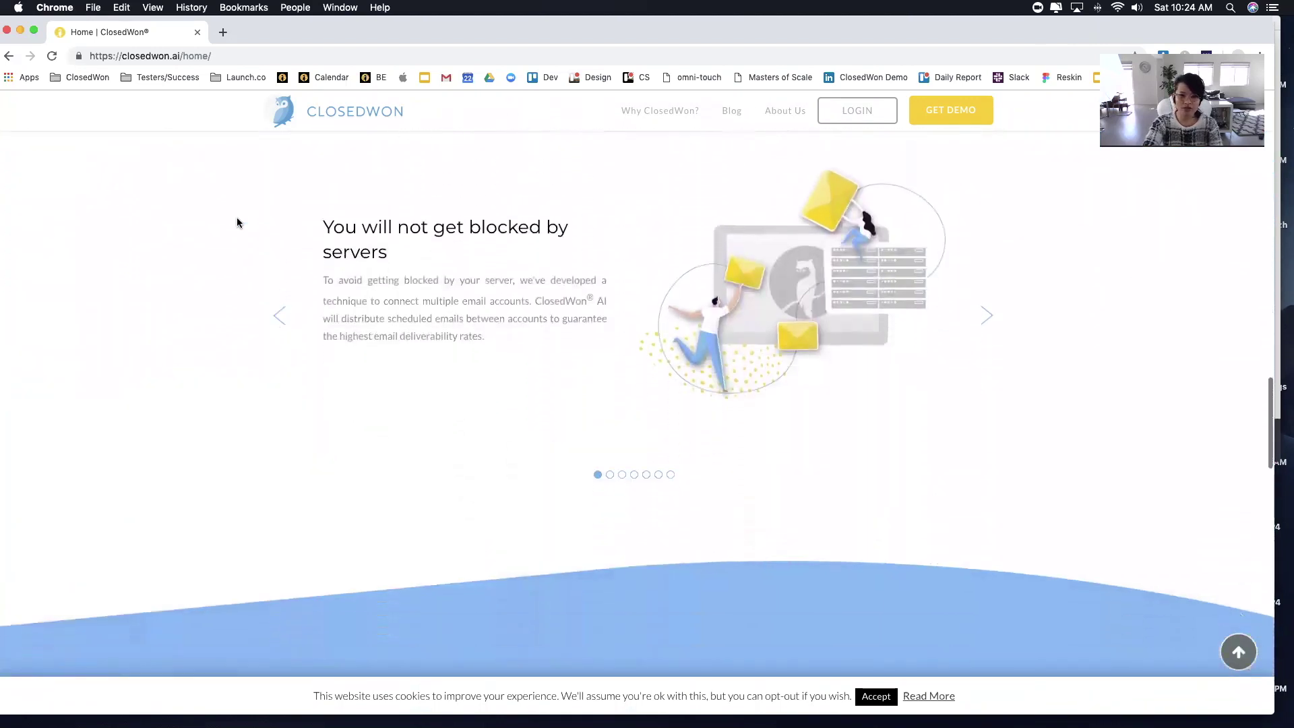
scroll(237, 223, down, 5)
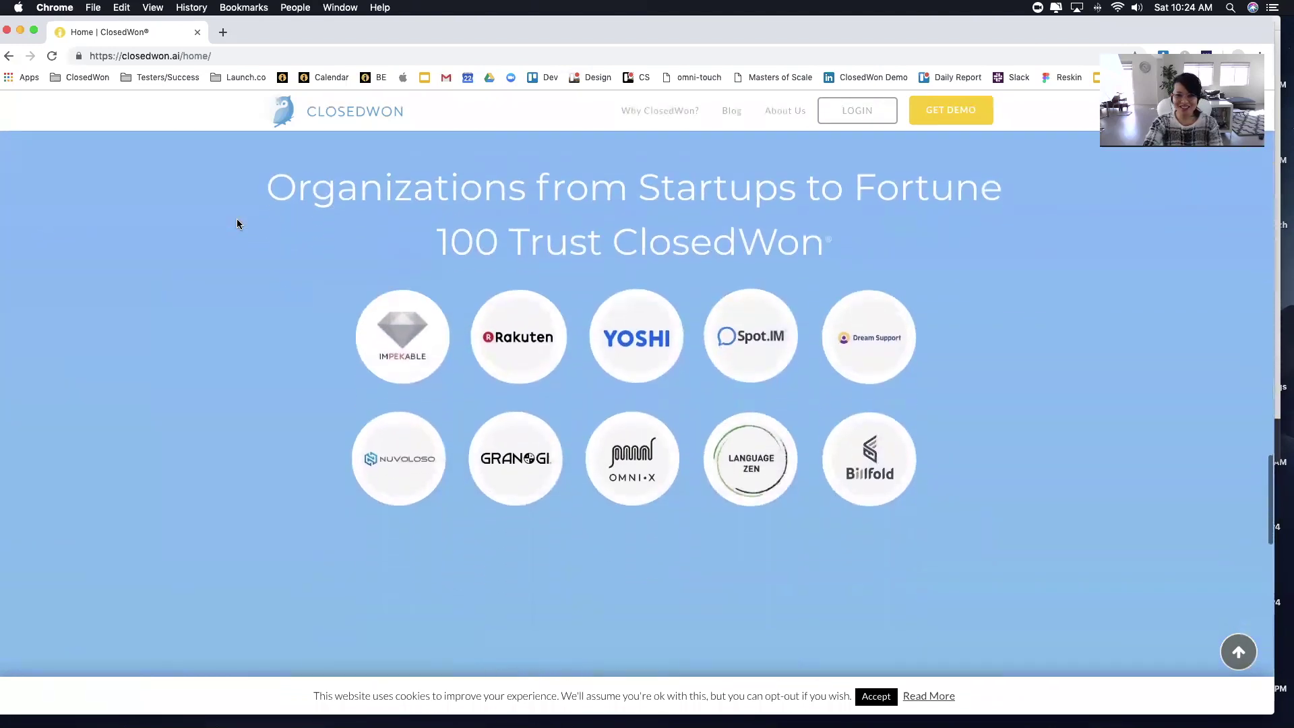
scroll(237, 223, down, 9)
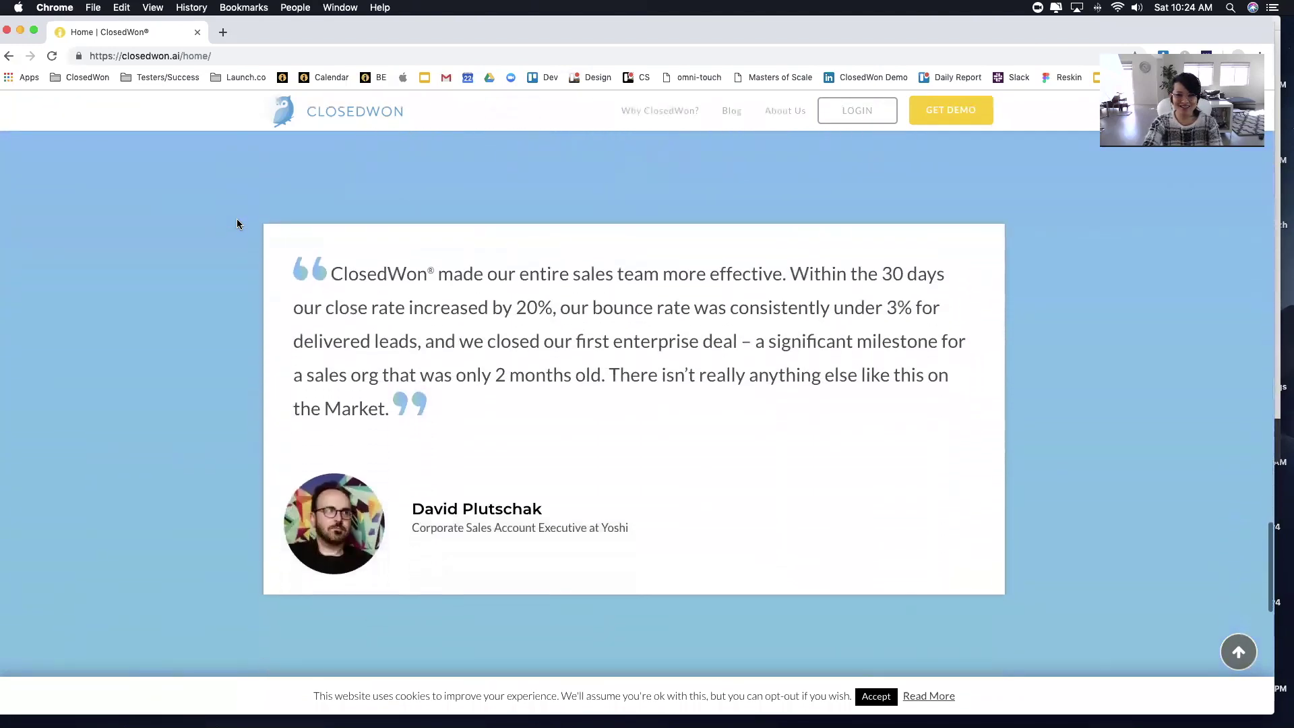
scroll(236, 224, down, 6)
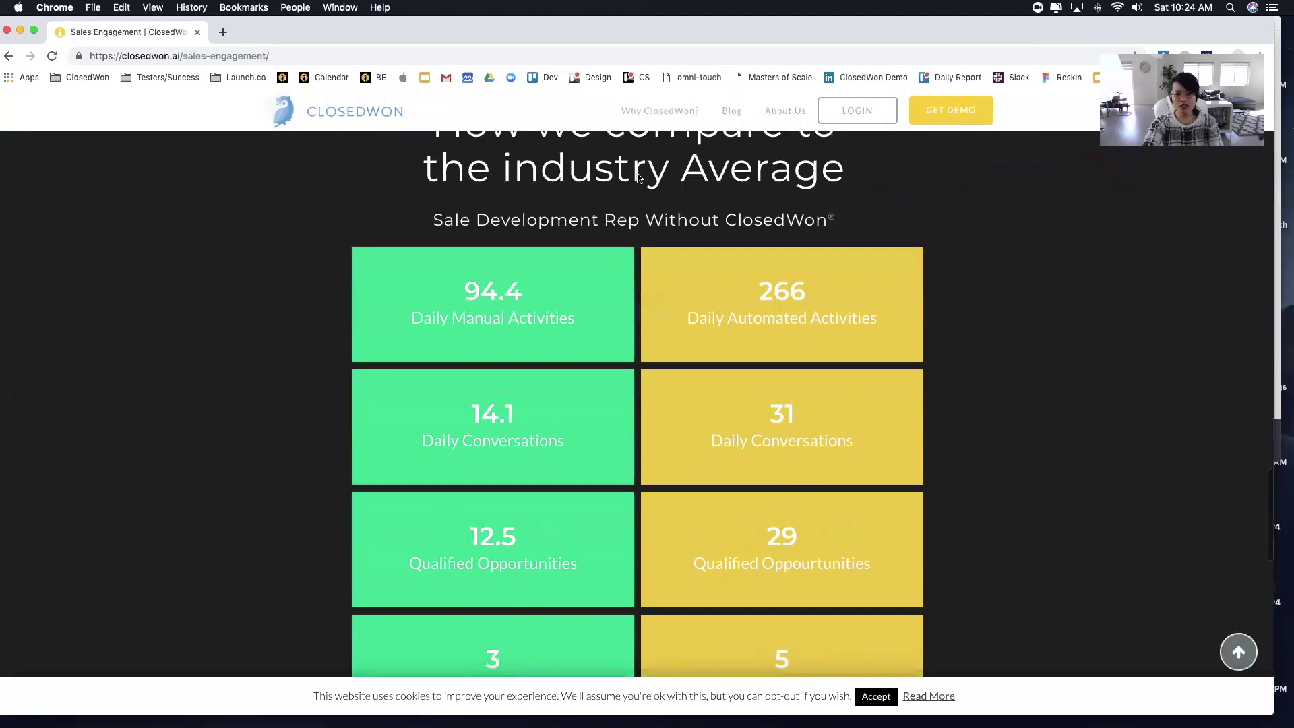
scroll(638, 177, down, 10)
scroll(637, 175, up, 20)
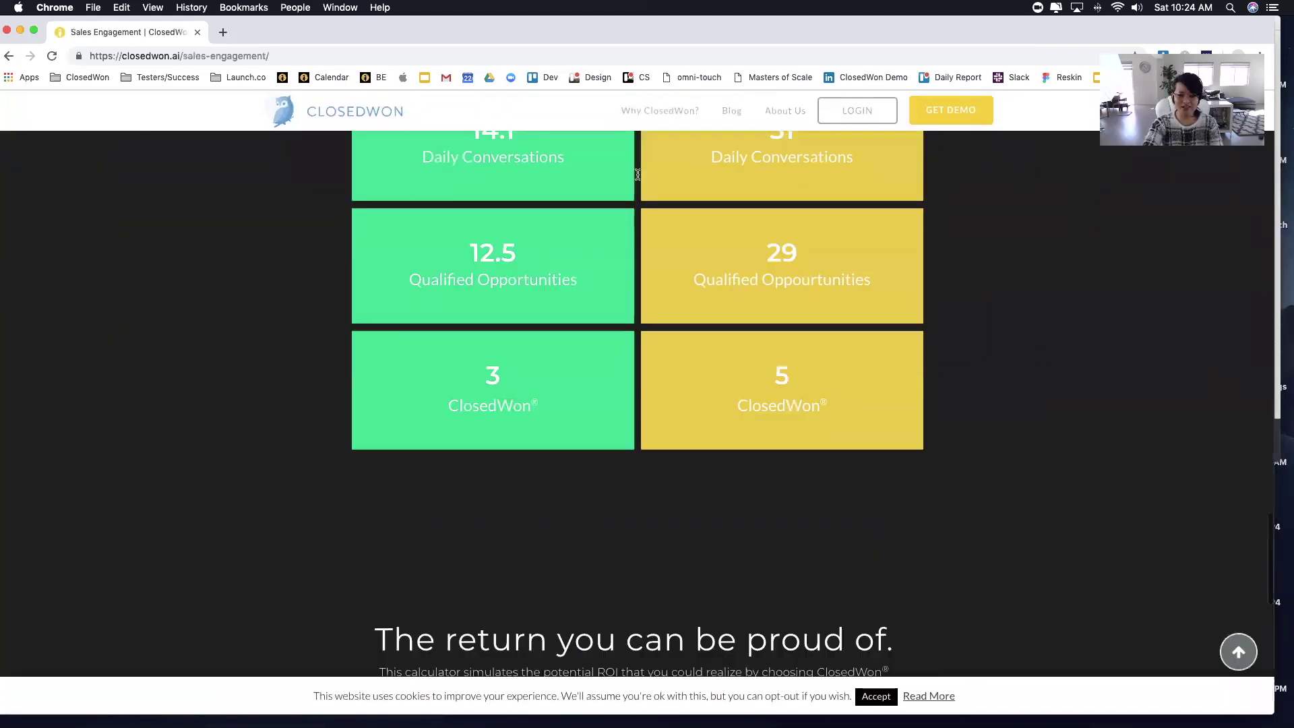
scroll(638, 175, up, 10)
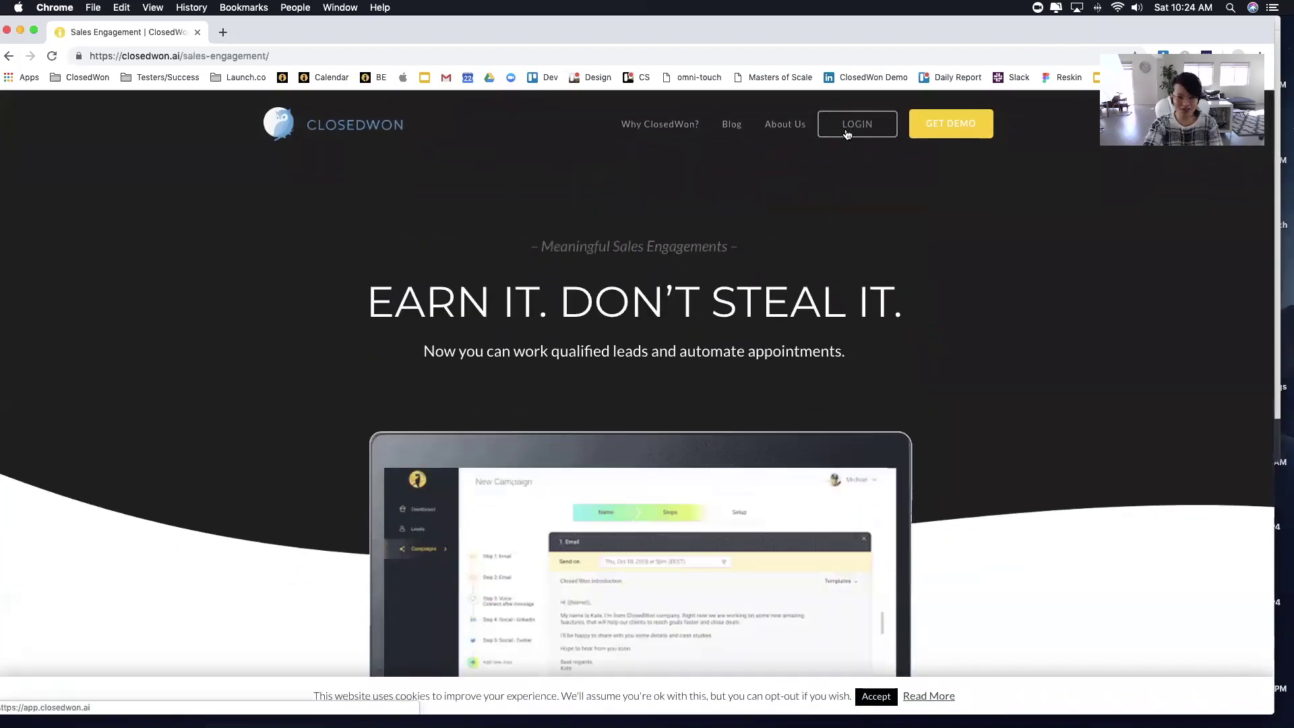
Step: Preview the GET DEMO request form, close it, and go to the app's sign-in page
click(945, 130)
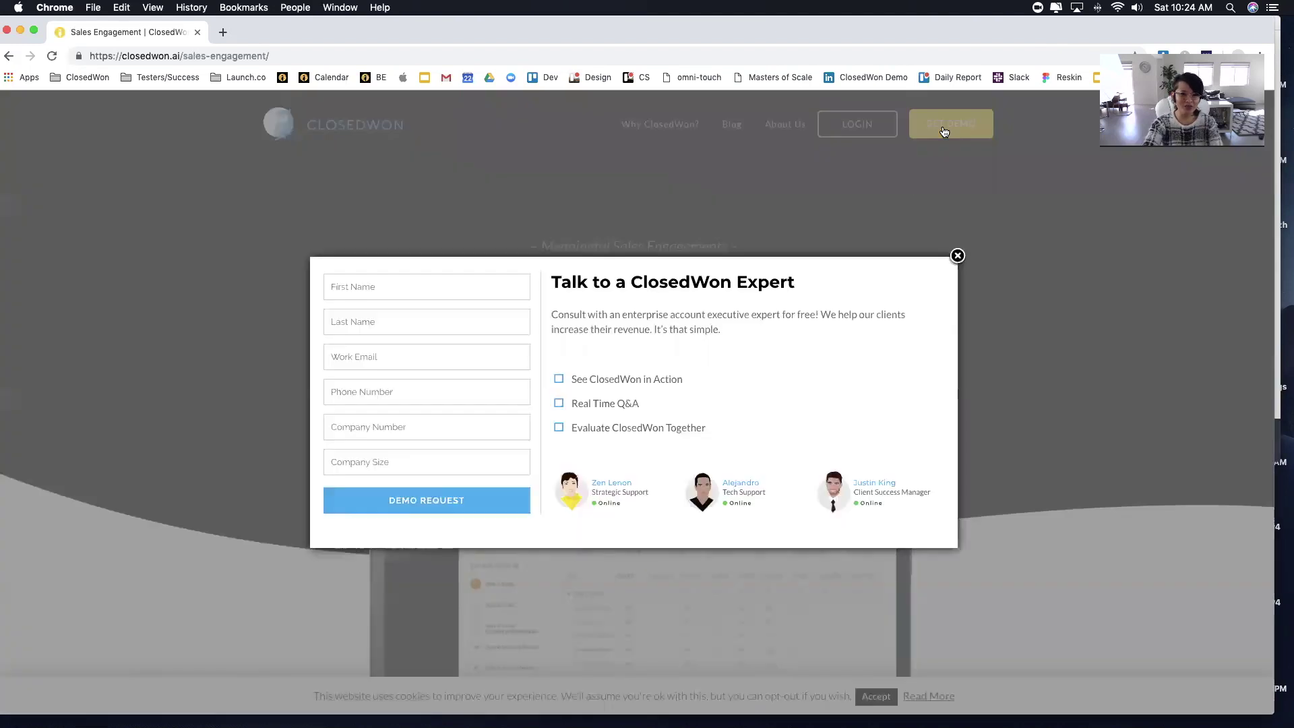
click(957, 256)
click(858, 123)
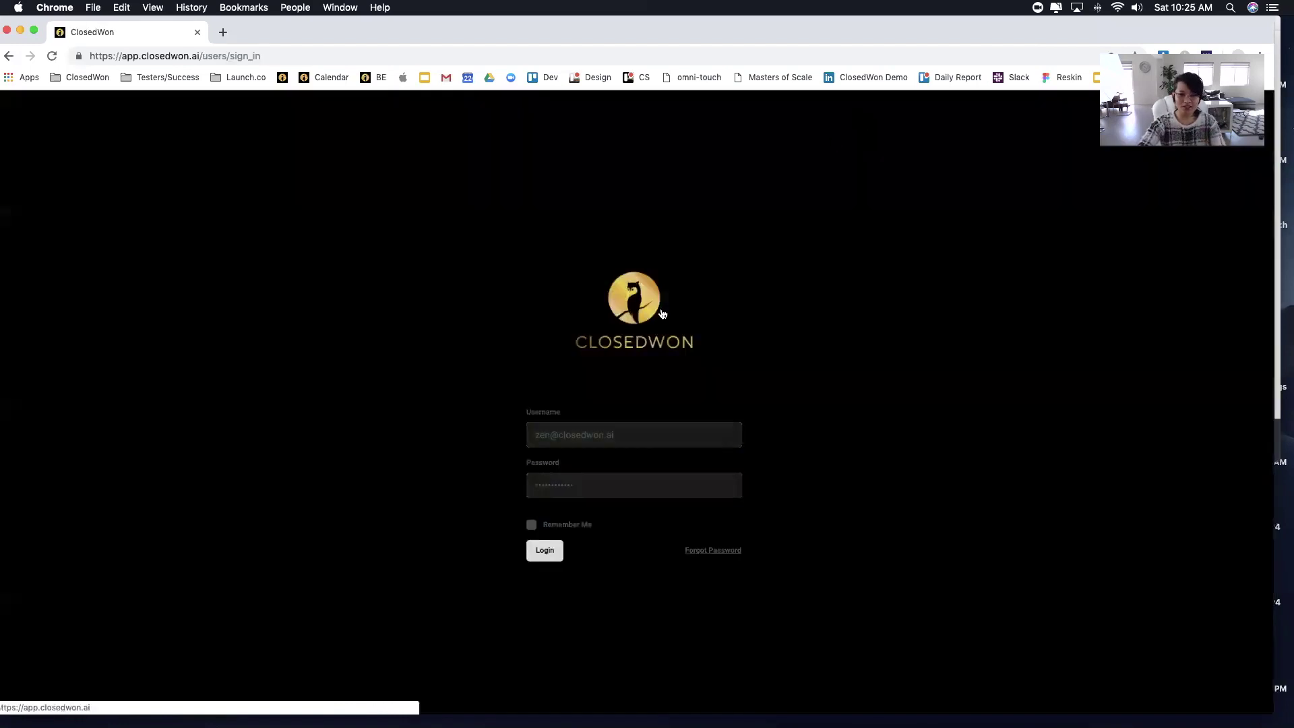
Step: Sign in, open the People profiles list, and start a new profile with keyword 'technology'
click(543, 558)
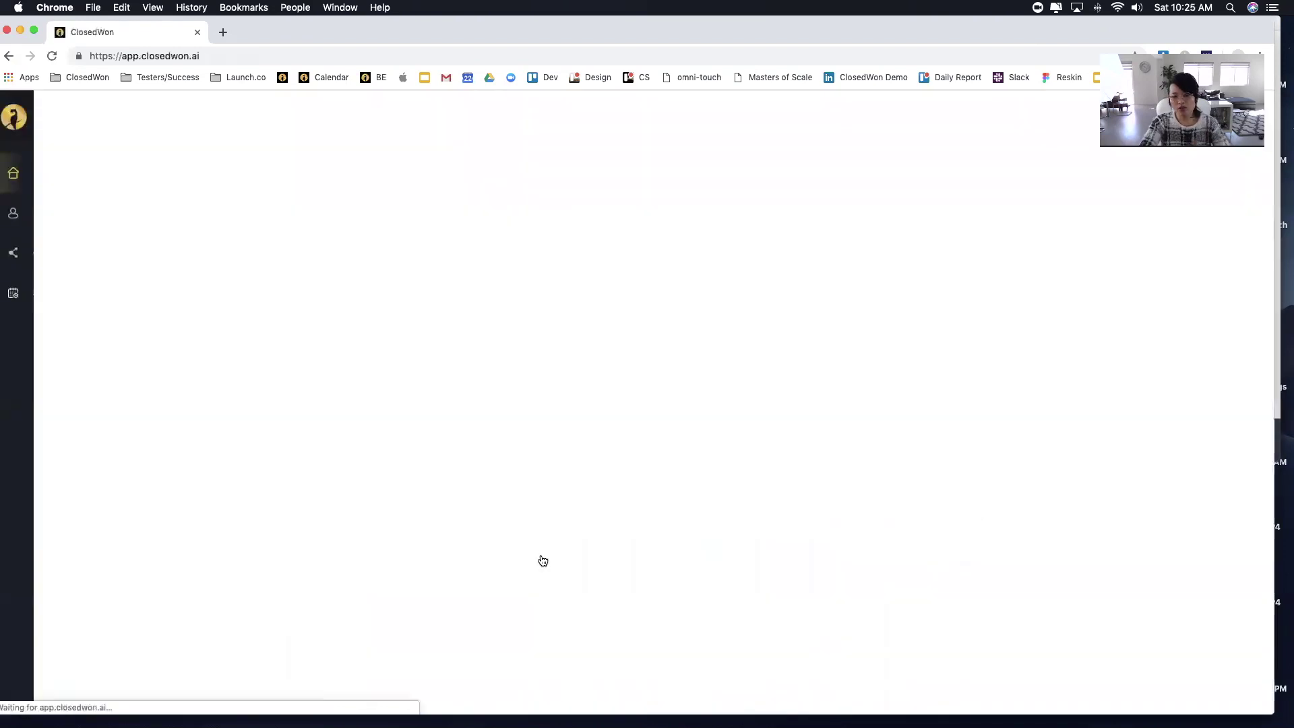
click(16, 214)
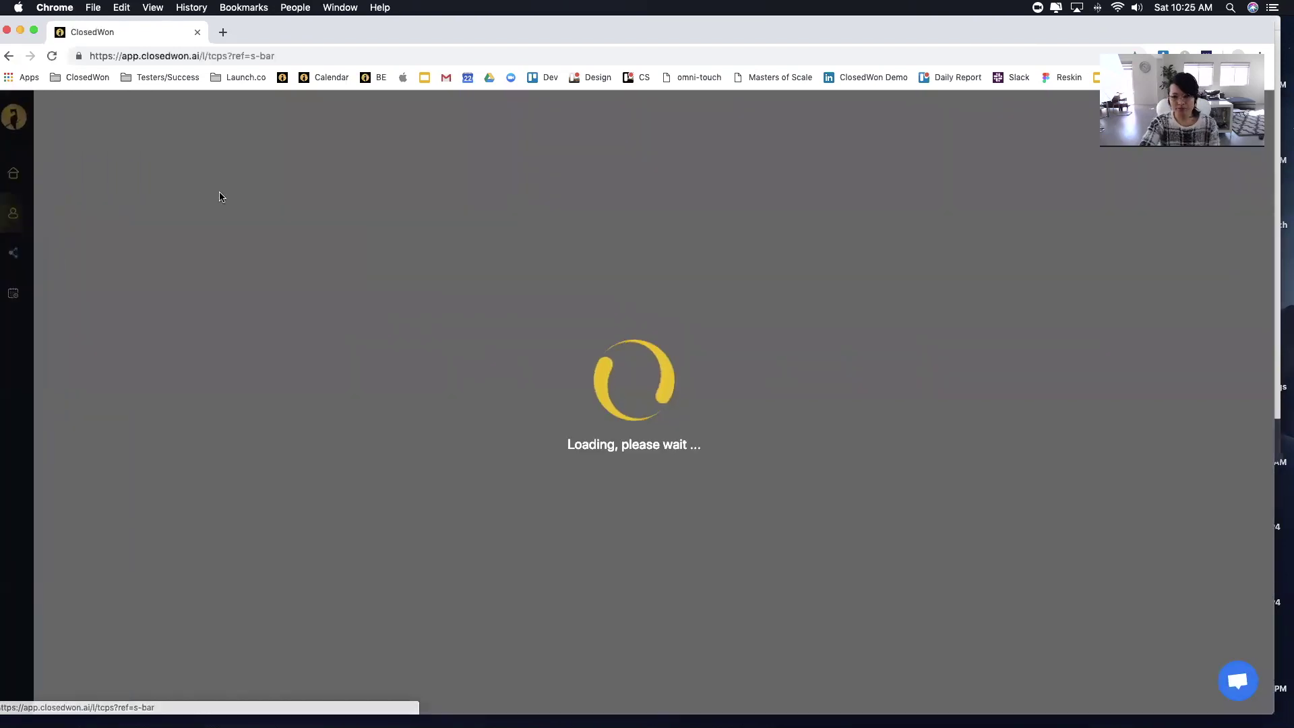
mouse_move(33, 215)
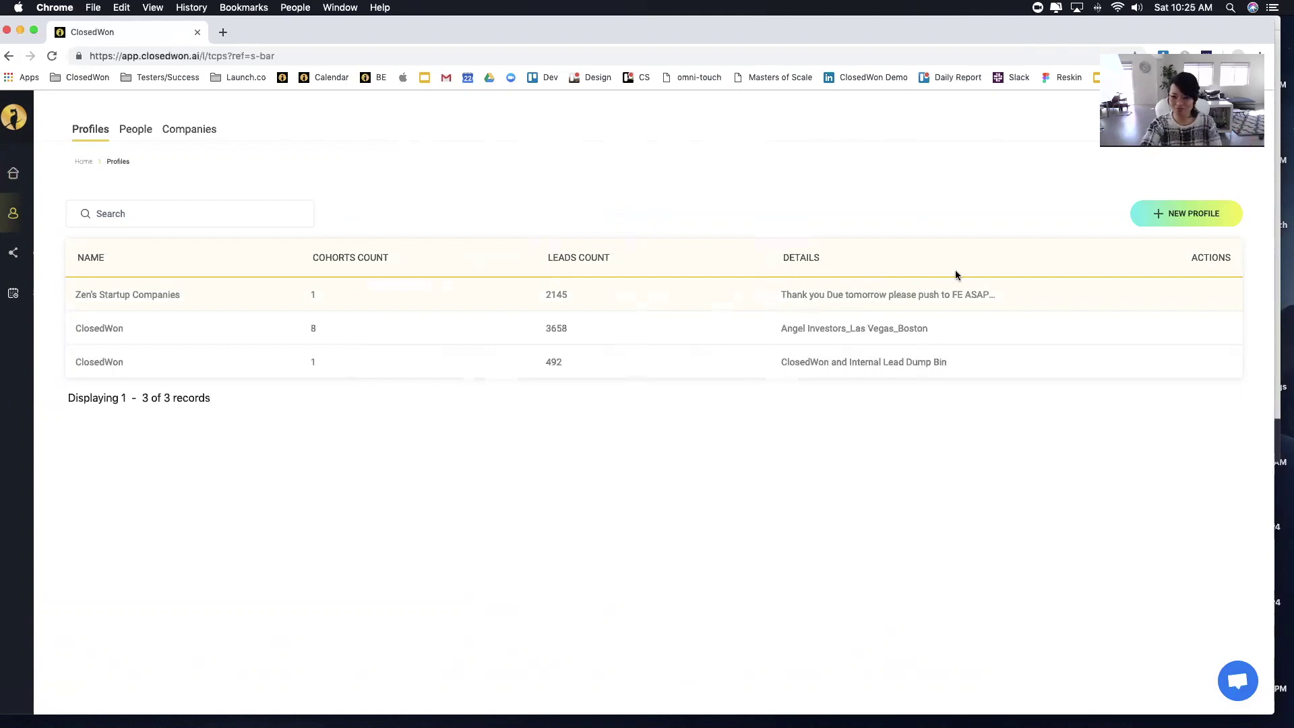
click(1187, 213)
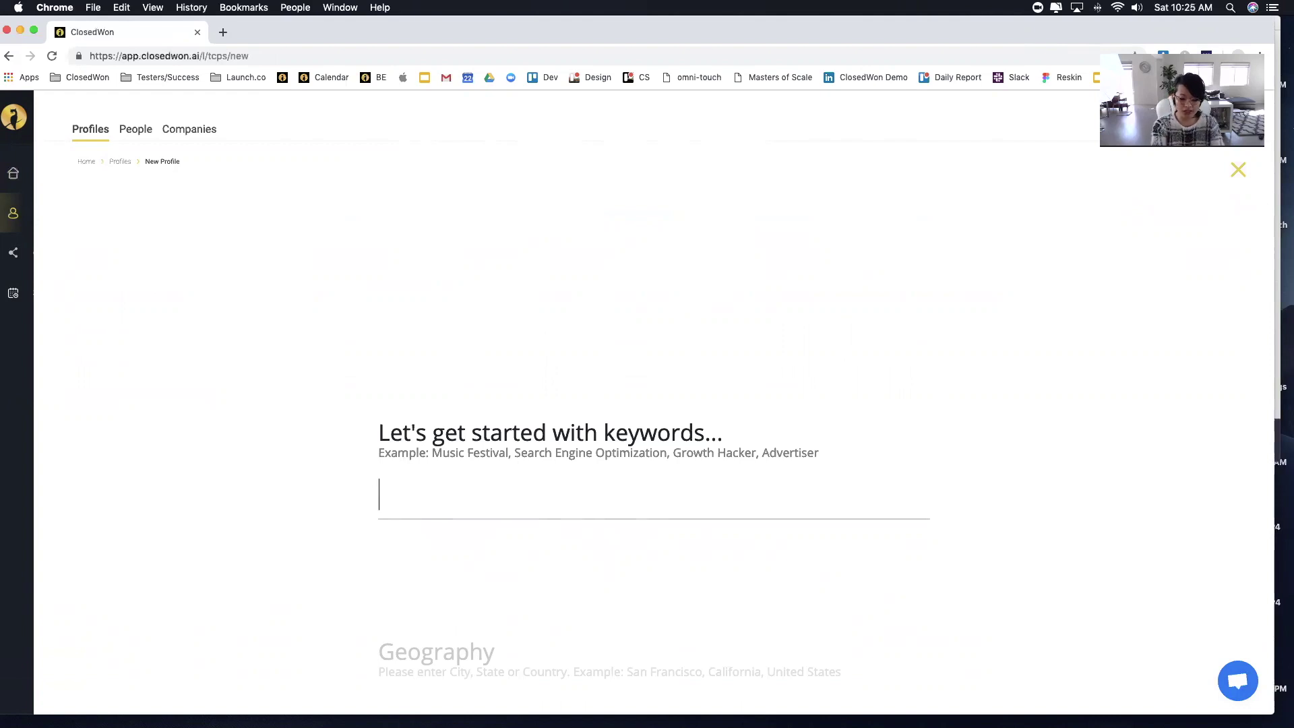
text(technolog)
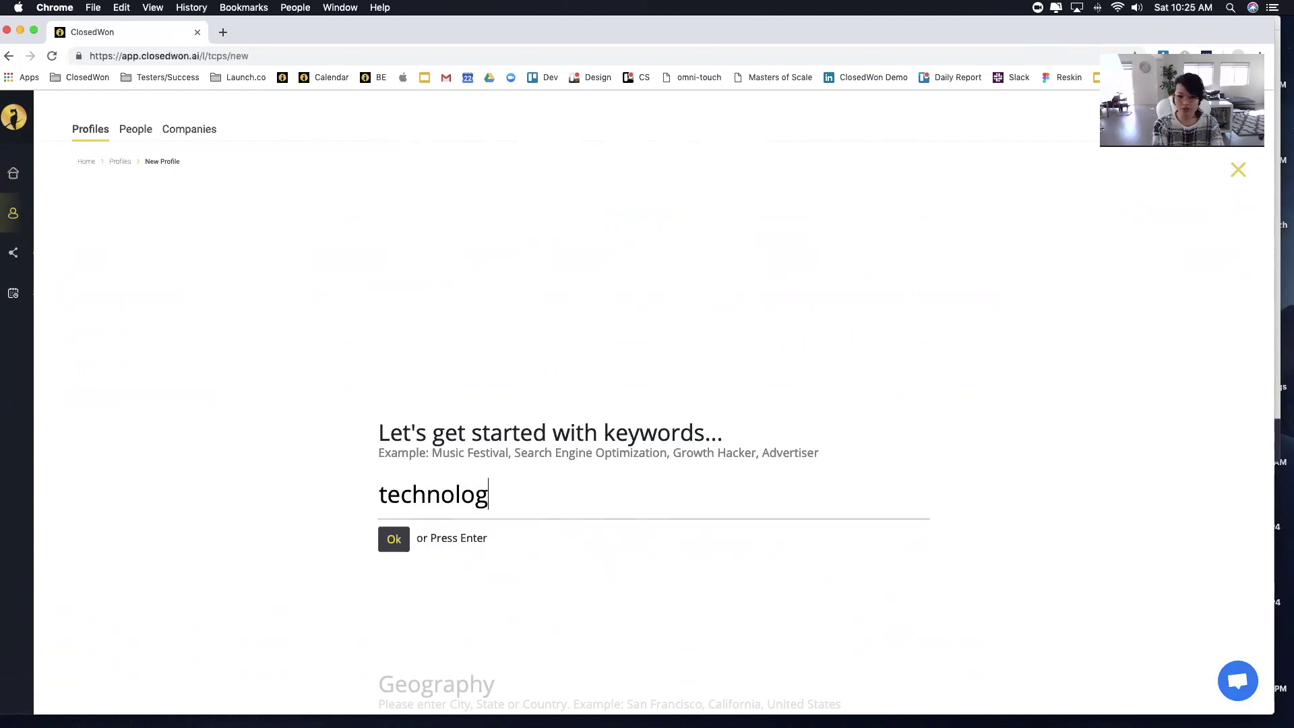
text(y)
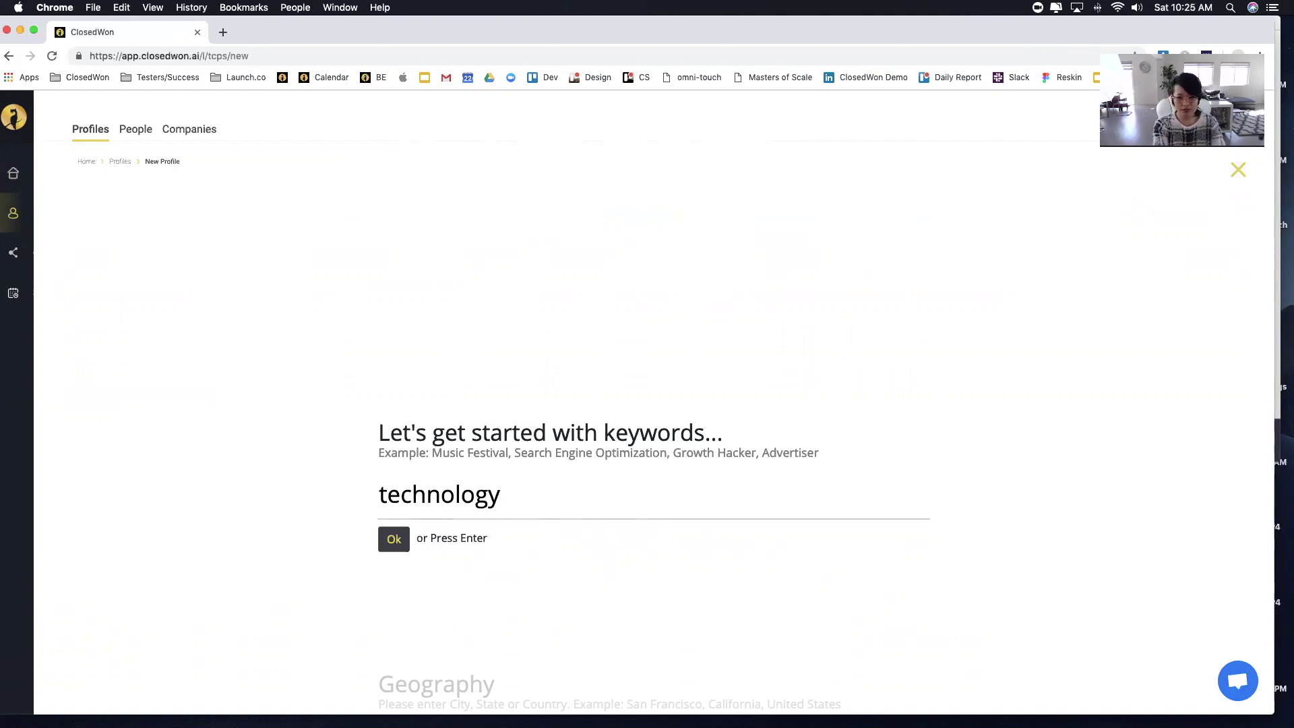
Step: Replace the profile keywords with 'Startups Technology' and submit them
key(Return)
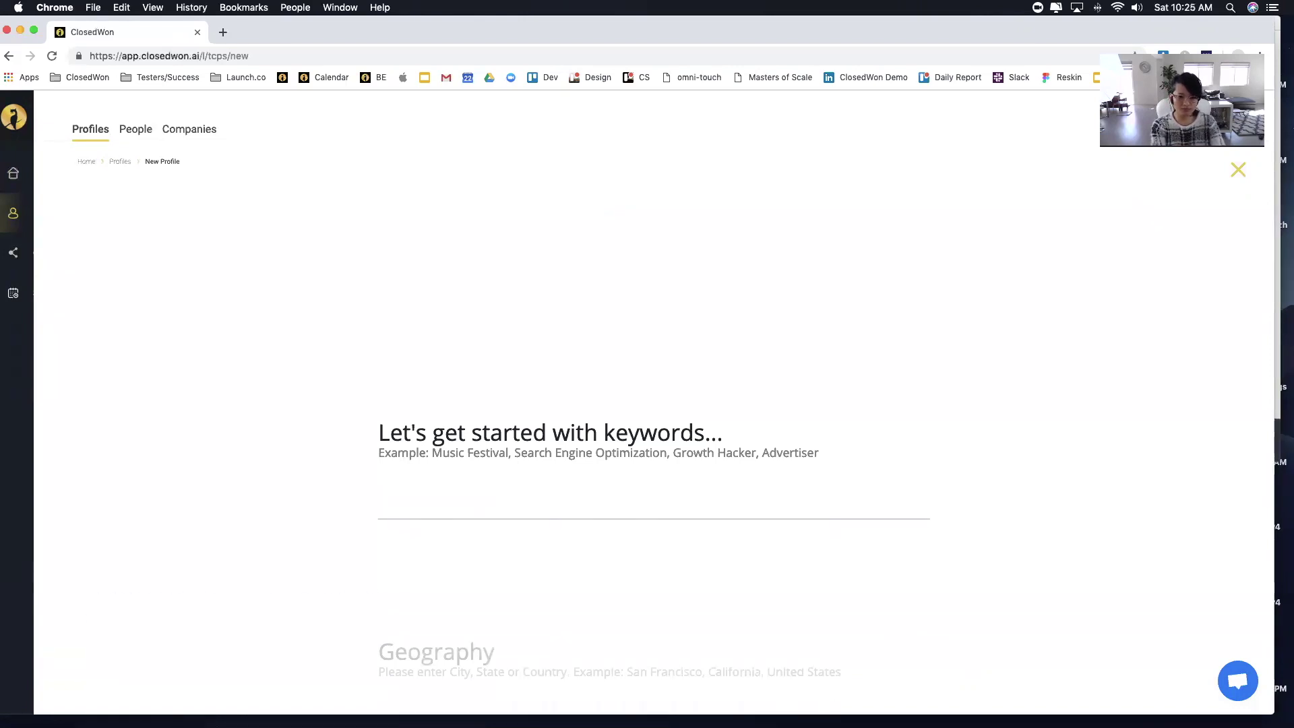
text(Startups )
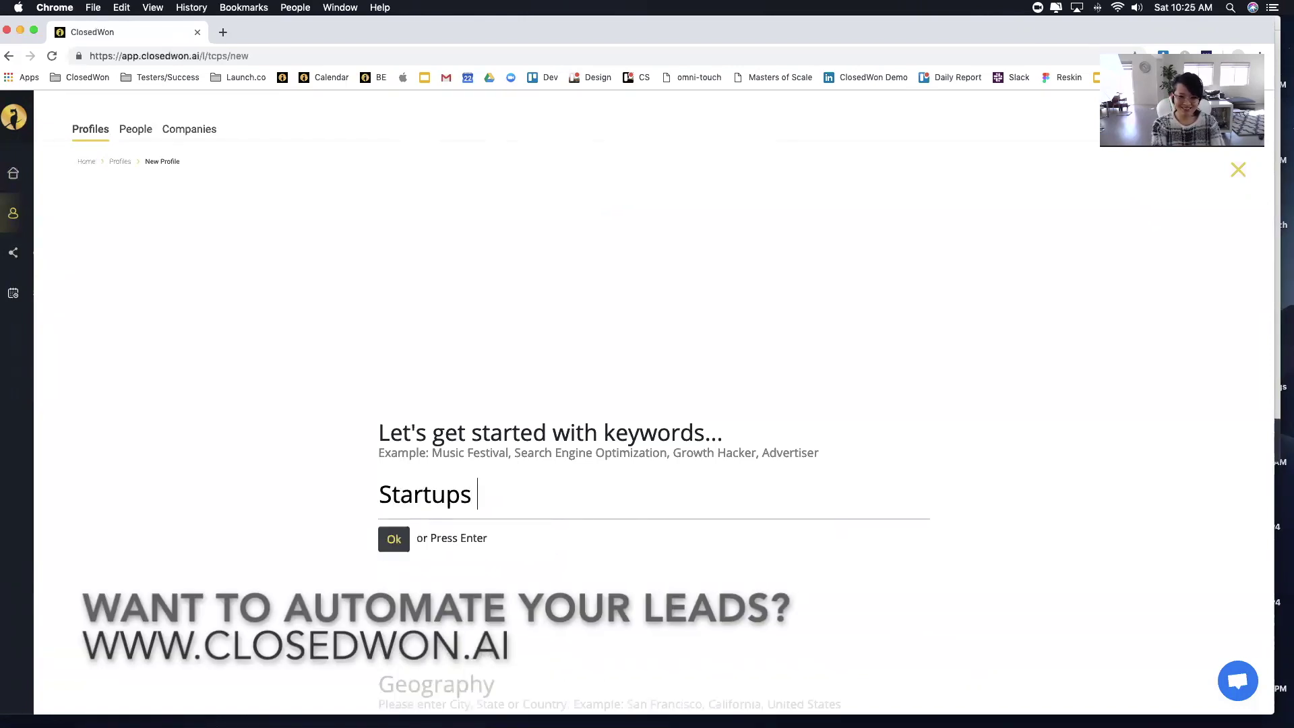
text(Technology)
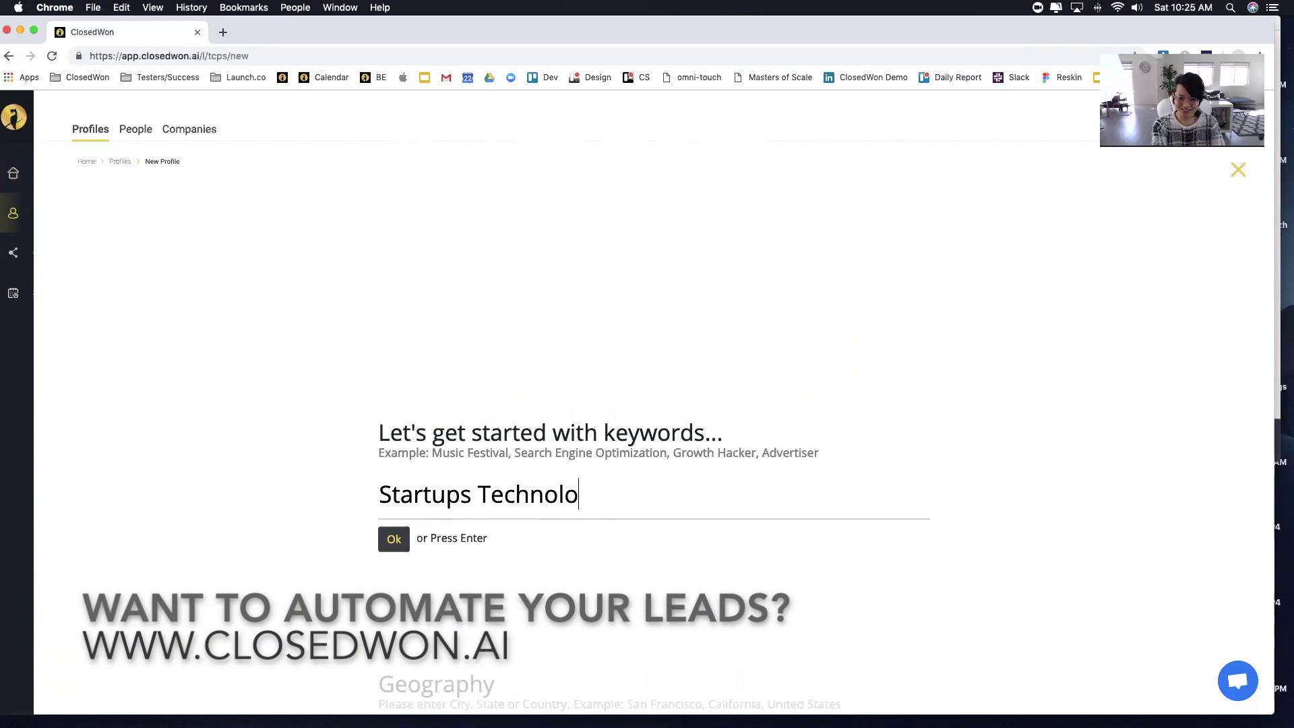
key(Return)
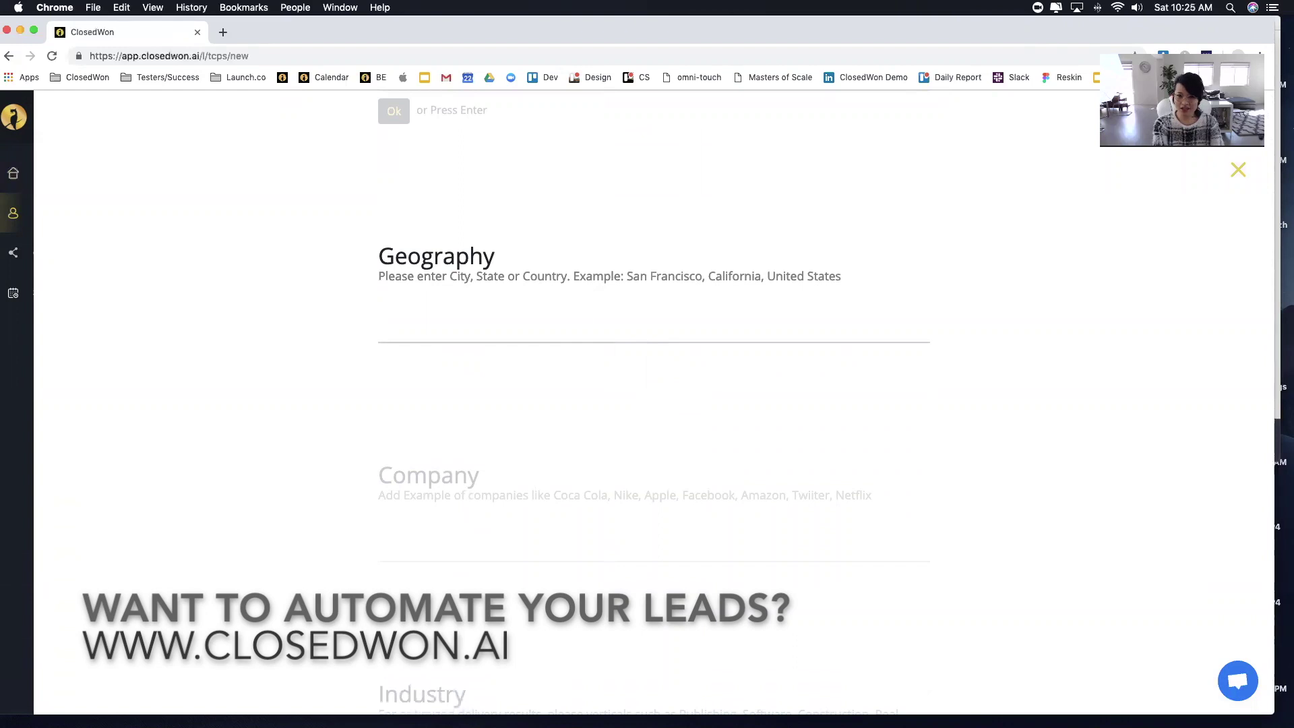
Step: Enter San Francisco, New York, Texas, Seattle as the Geography answer
text(San Francisco, New YO)
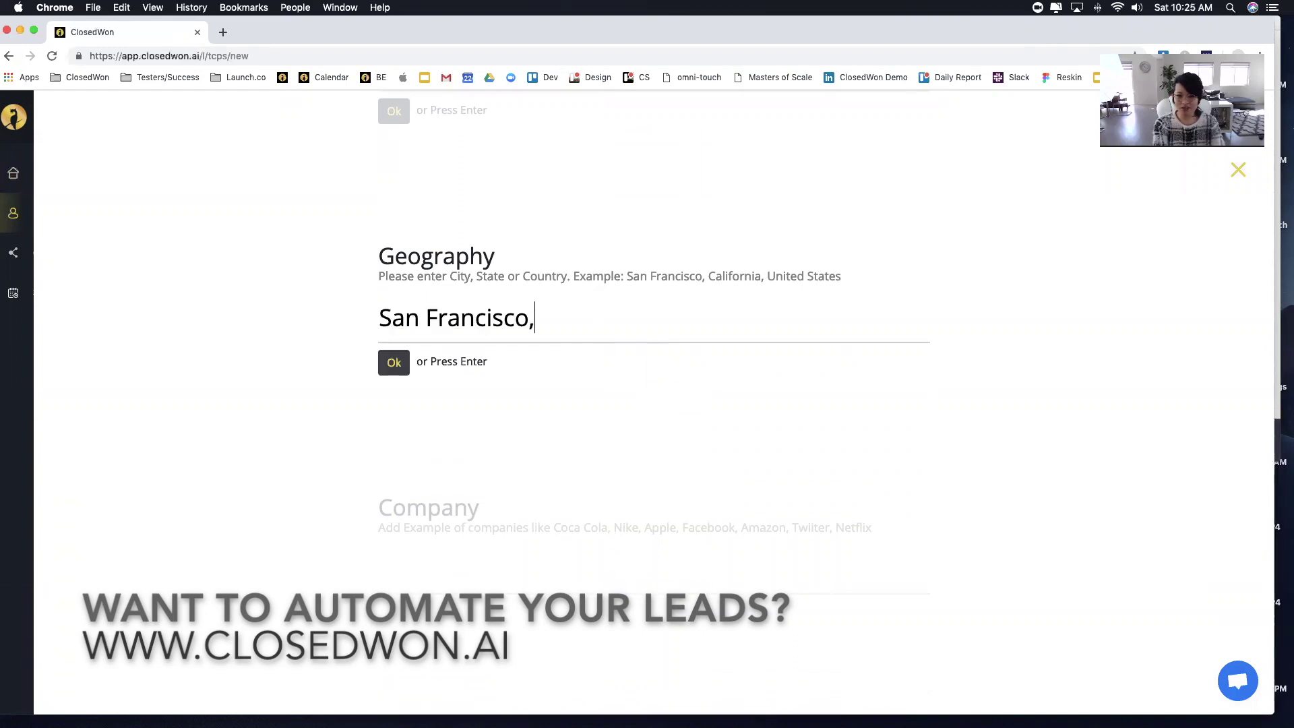
text(rk)
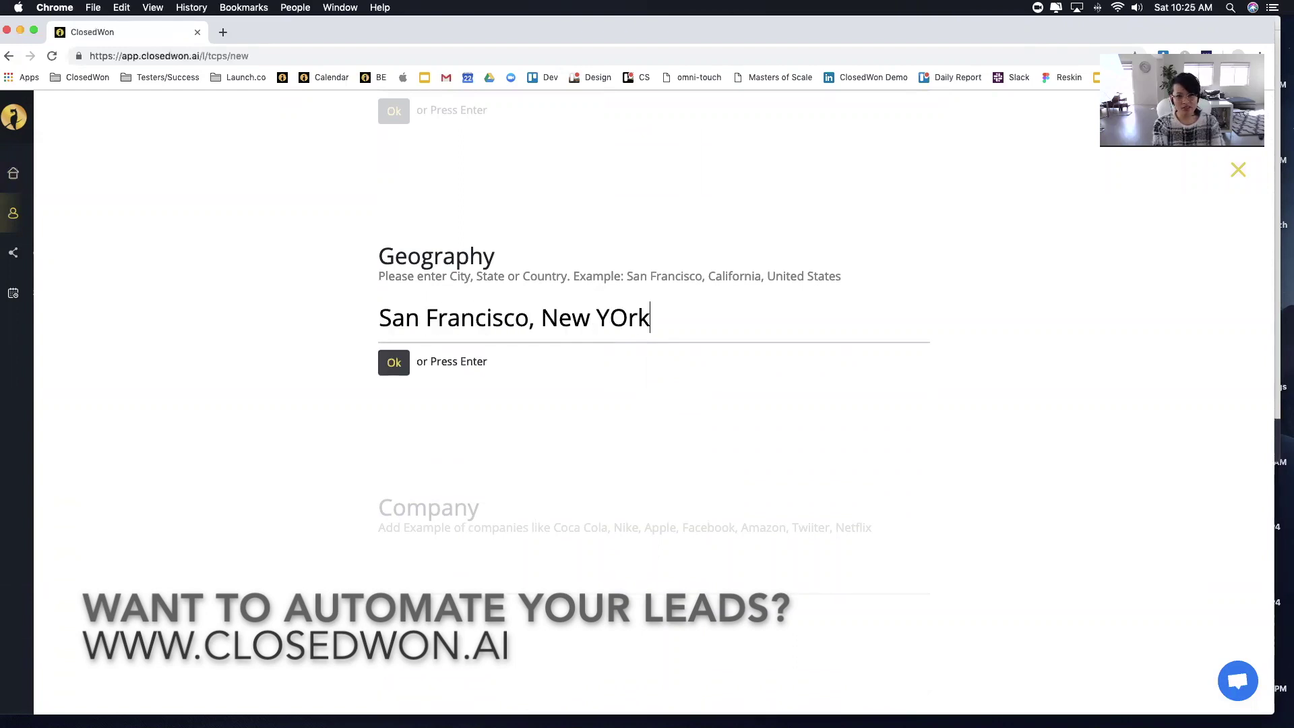
key(BackSpace)
key(BackSpace)
key(BackSpace)
text(ork, )
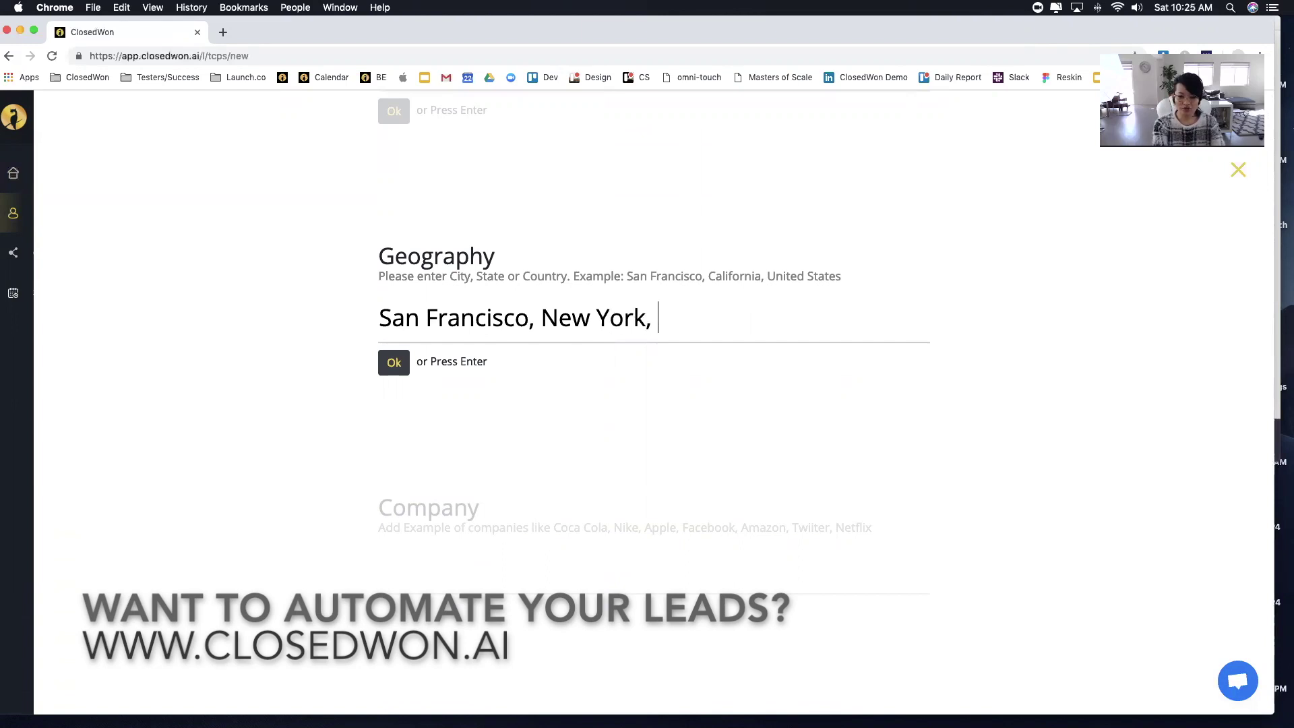
text(Texas, )
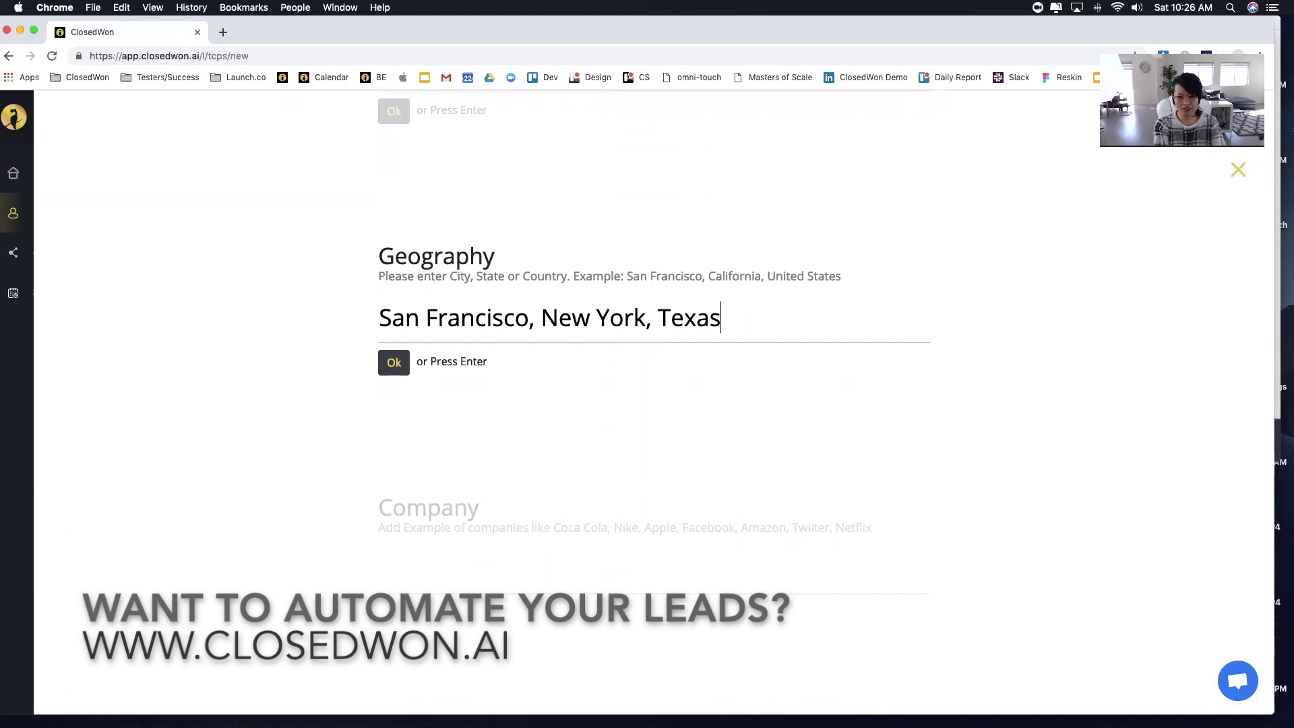
text(Seattle)
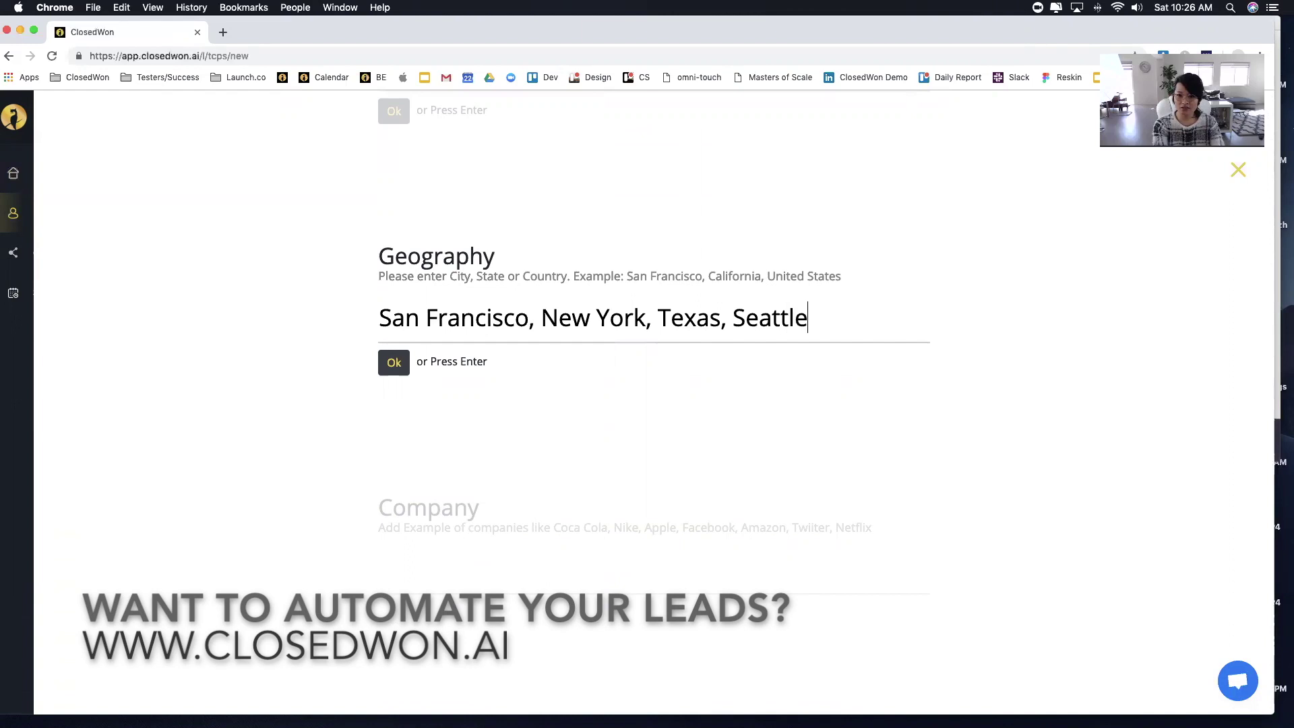
key(Return)
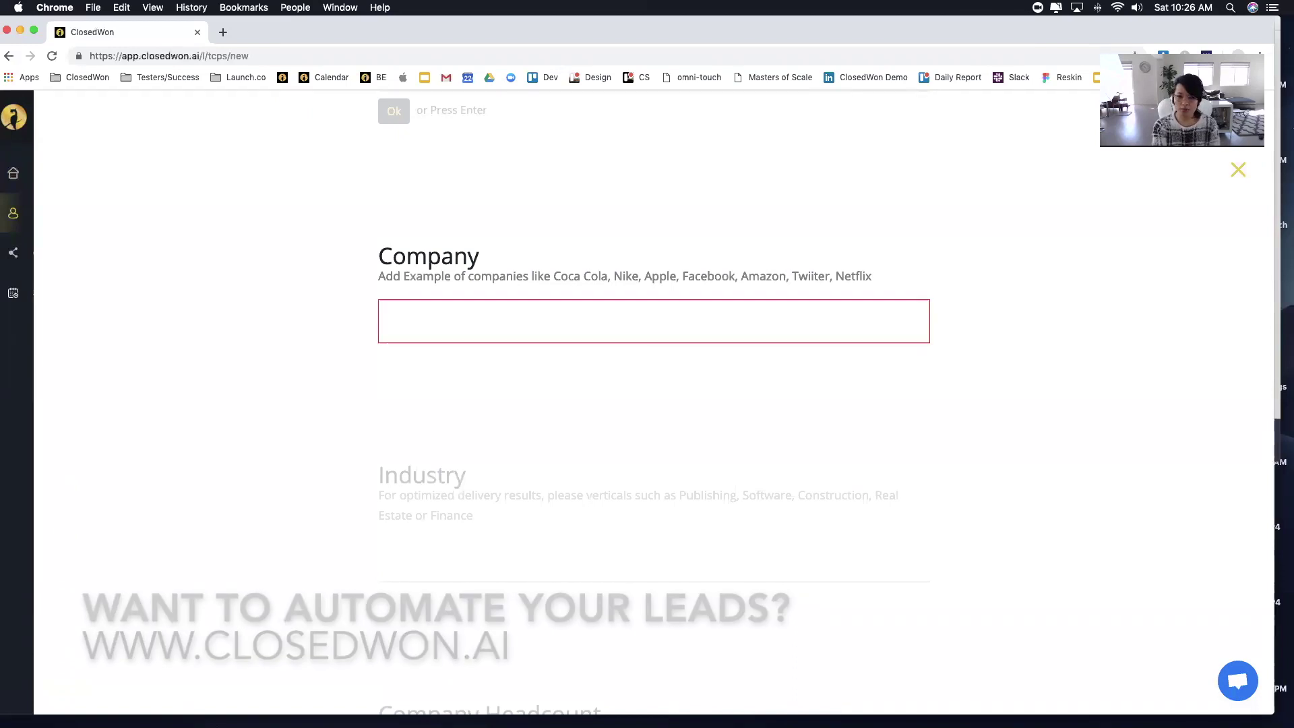
Step: Answer Company with PandaDoc, then type 'Technology Software' for the Industry
text(S)
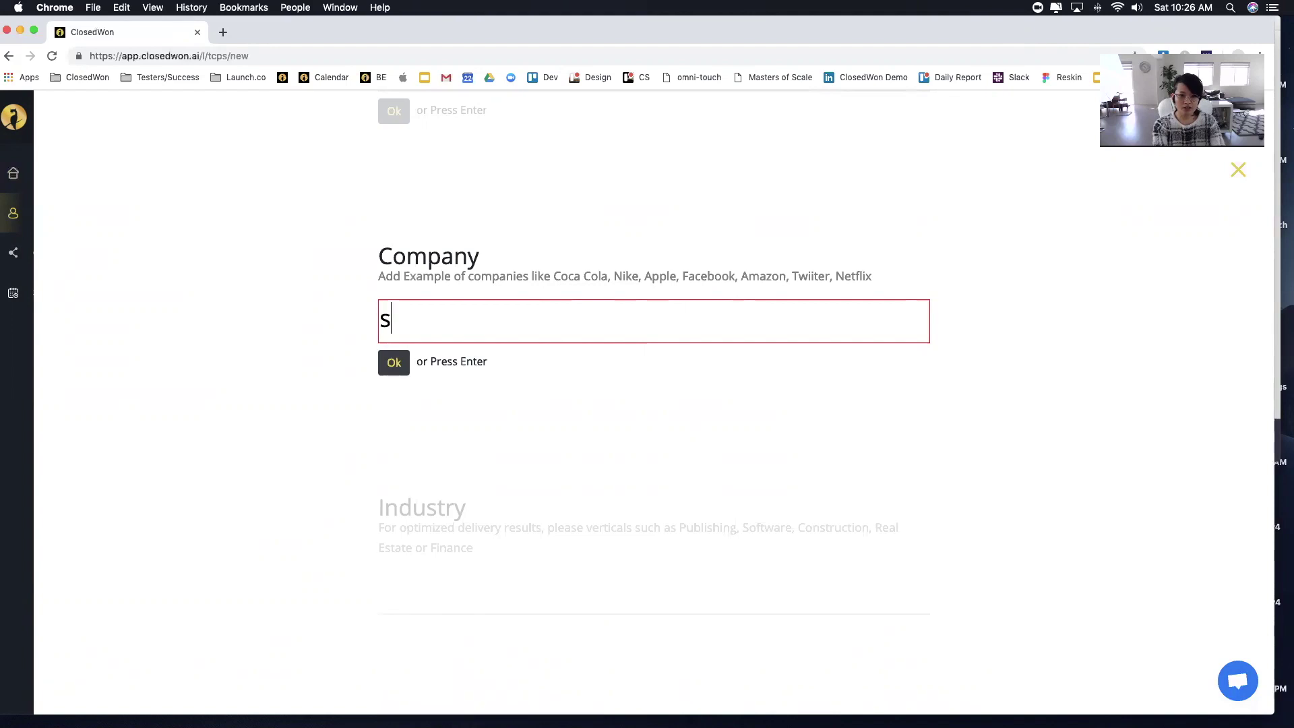
key(BackSpace)
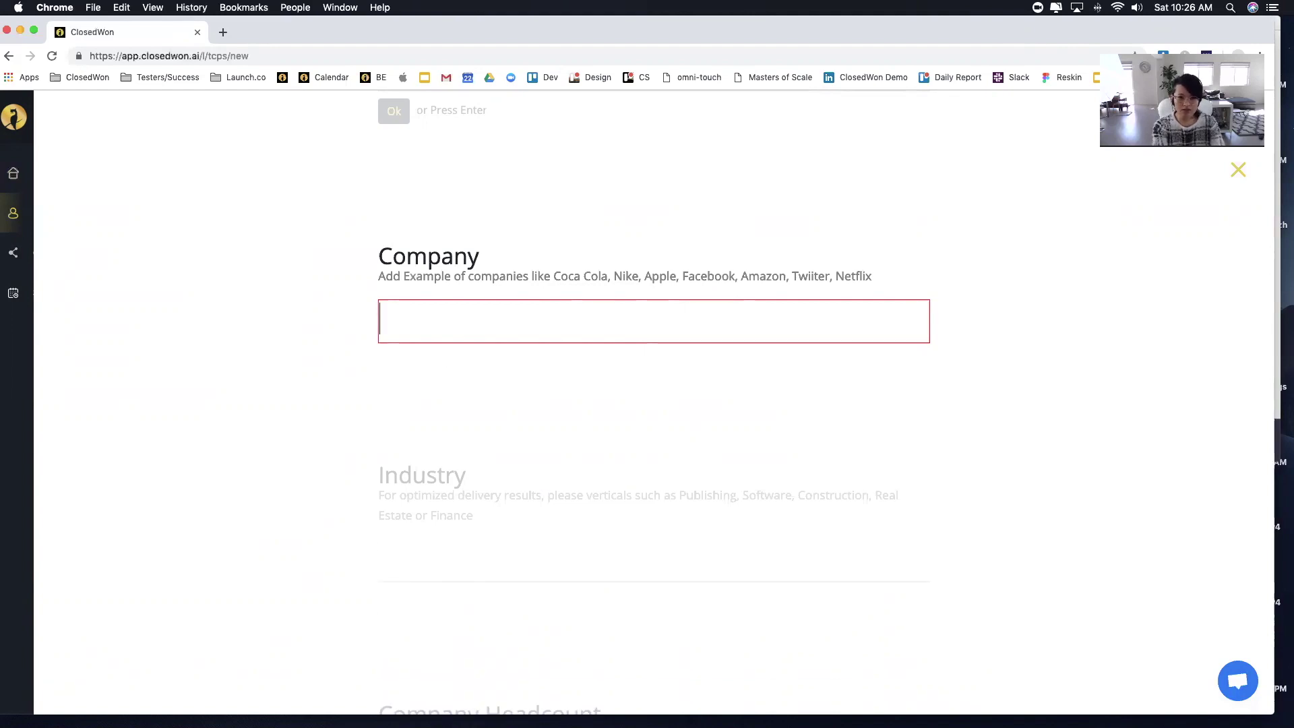
text(N)
key(BackSpace)
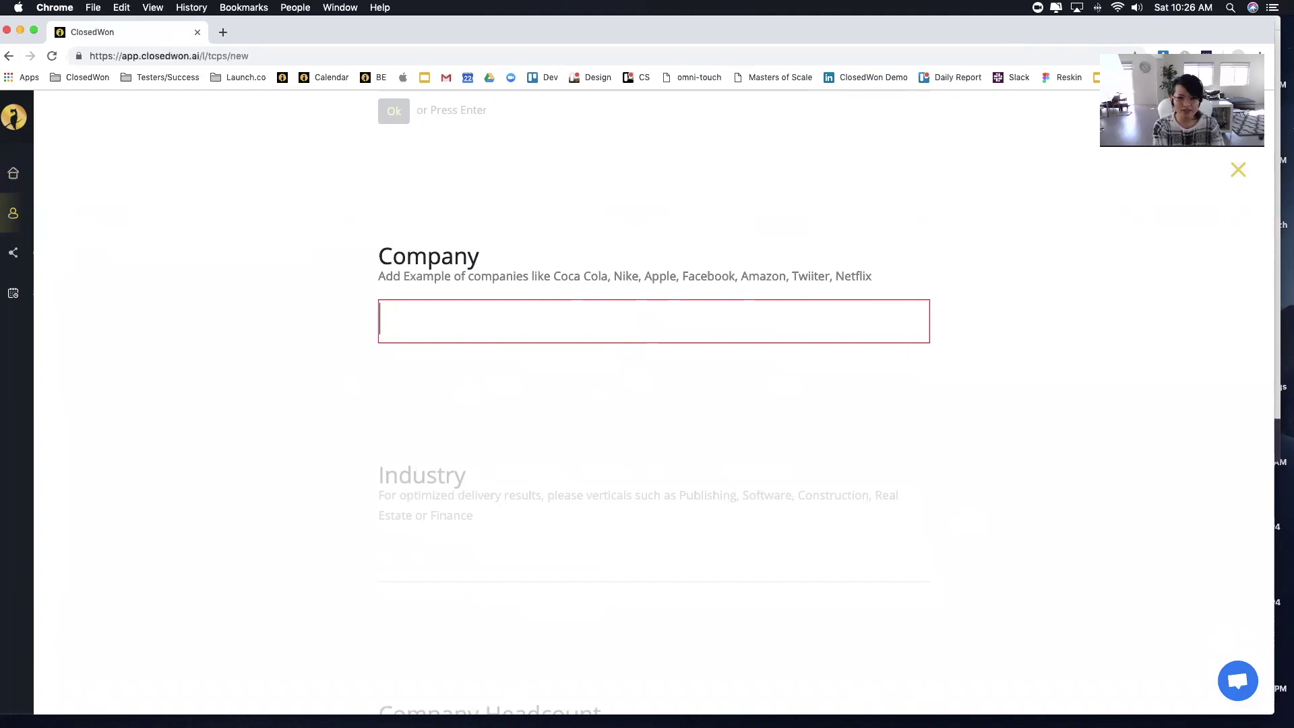
text(PandaDoc)
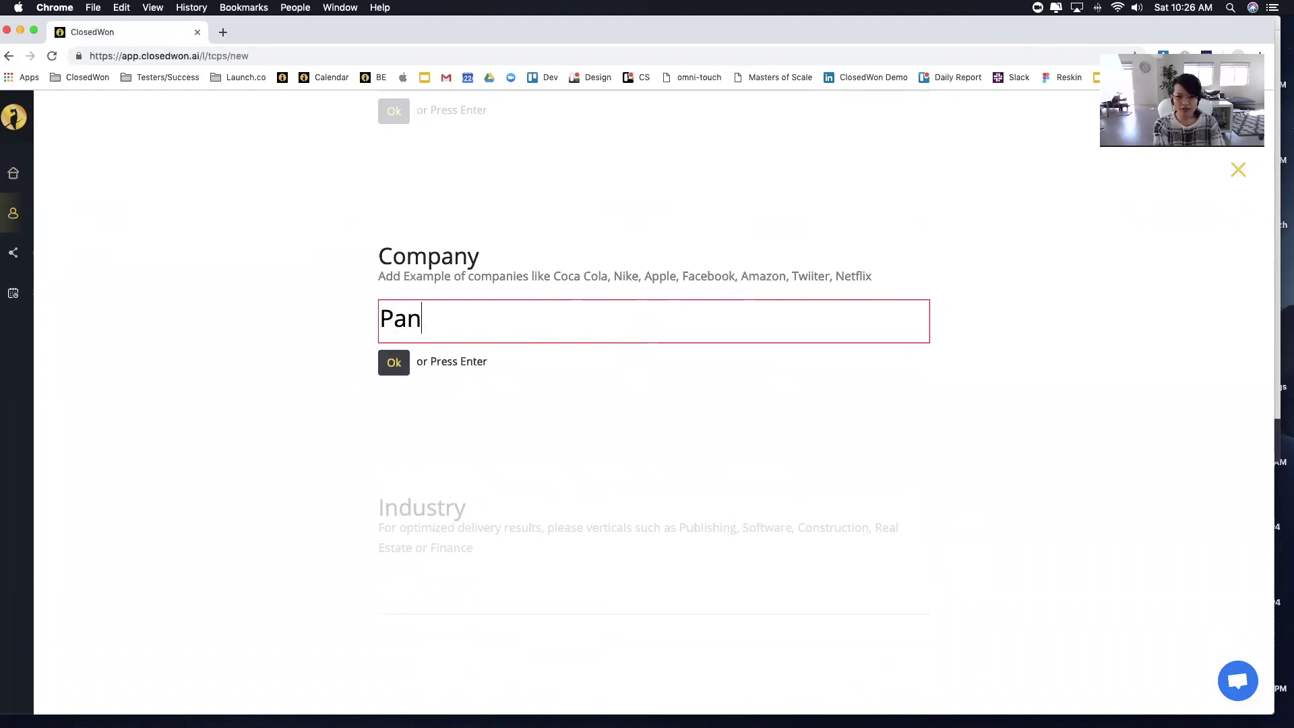
key(Tab)
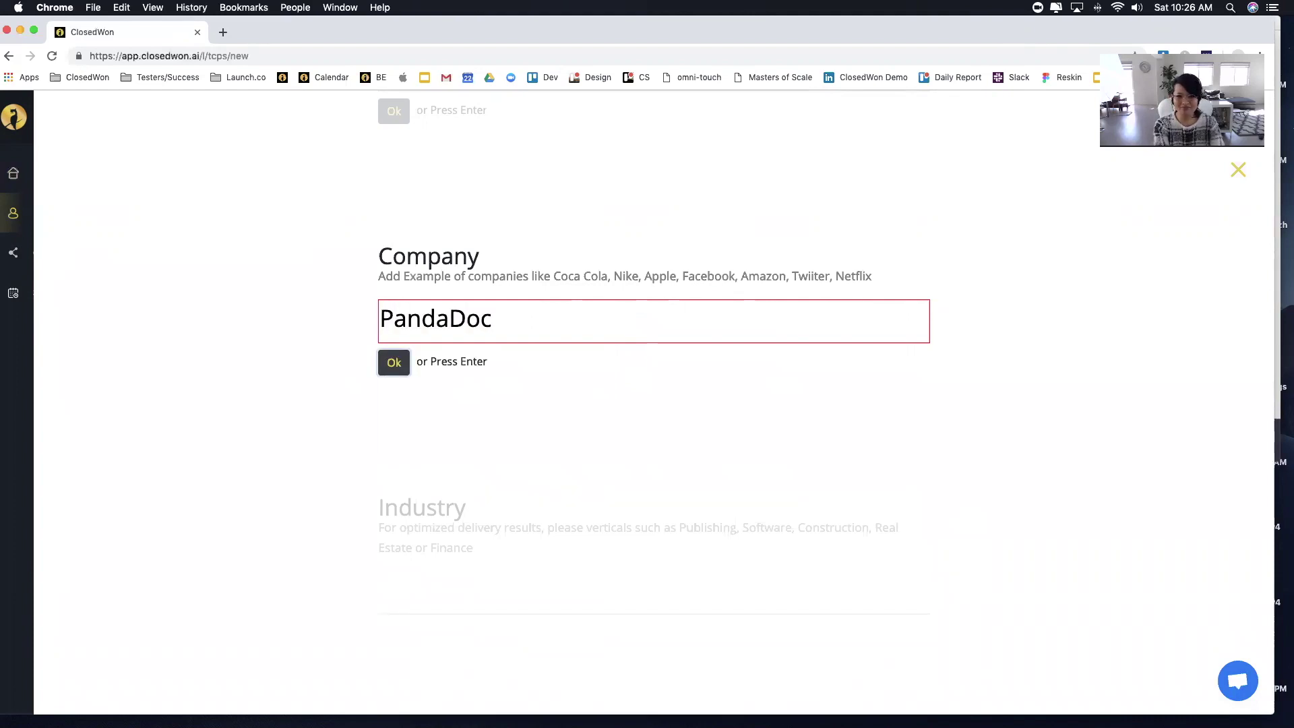
click(392, 363)
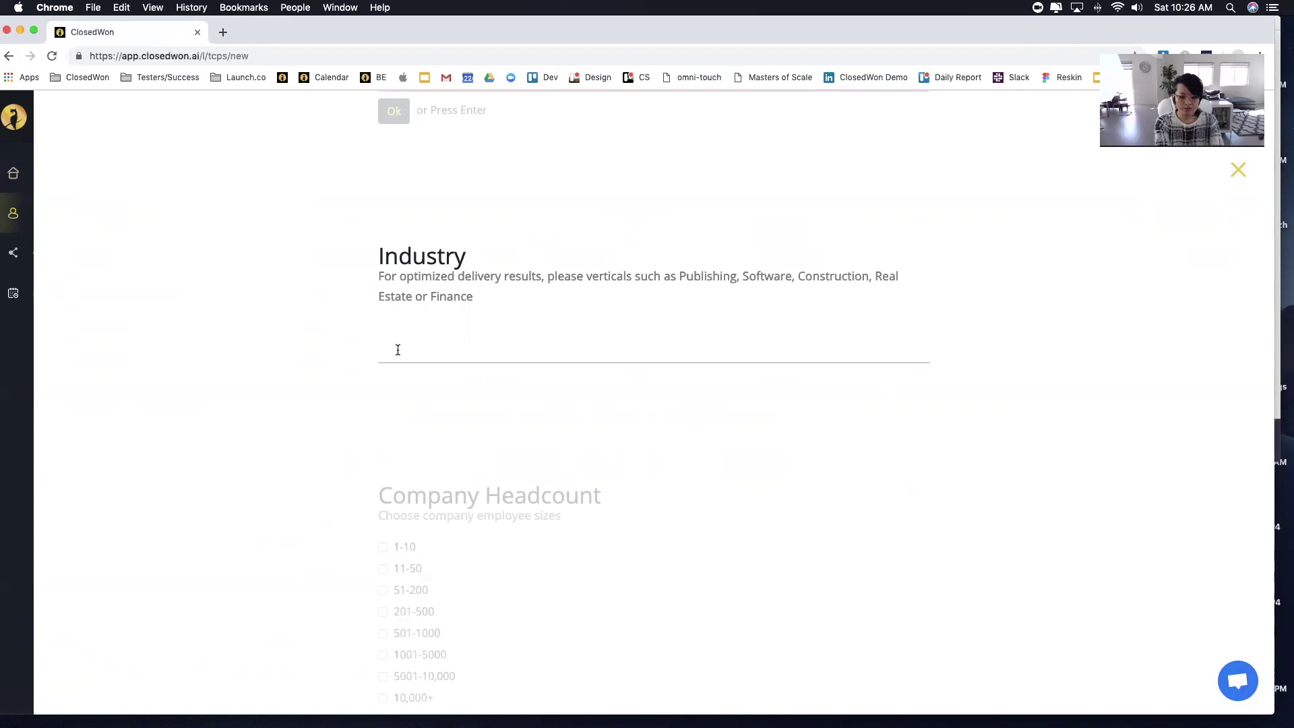
text(Tech)
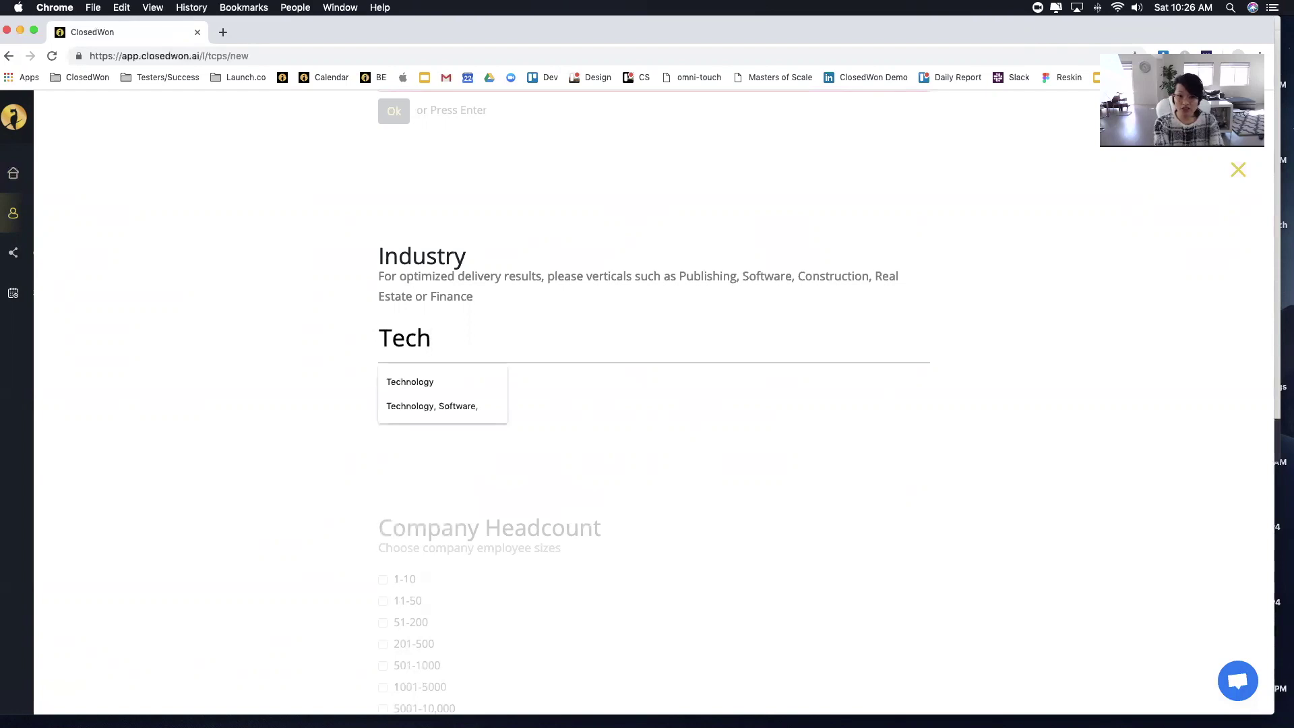
text(nology Software)
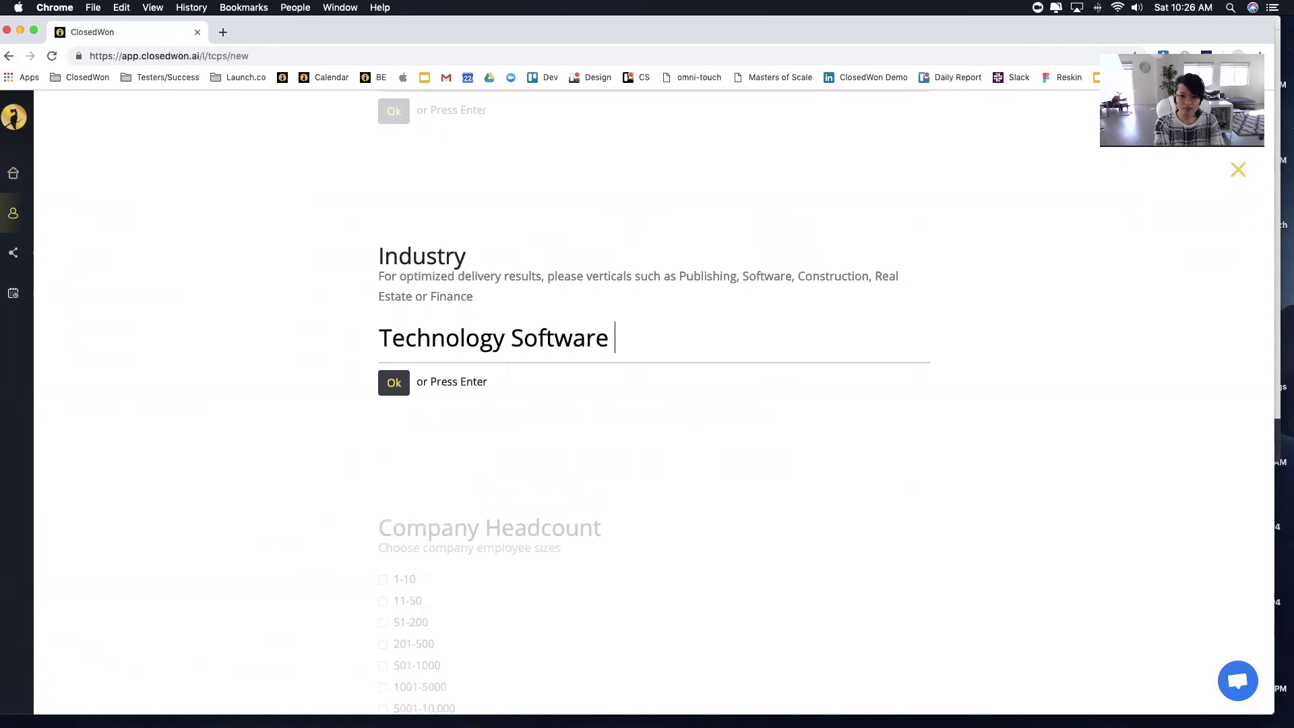
Step: Submit Technology Software as Industry and choose headcounts 1-10, 11-50 and 51-200
key(Return)
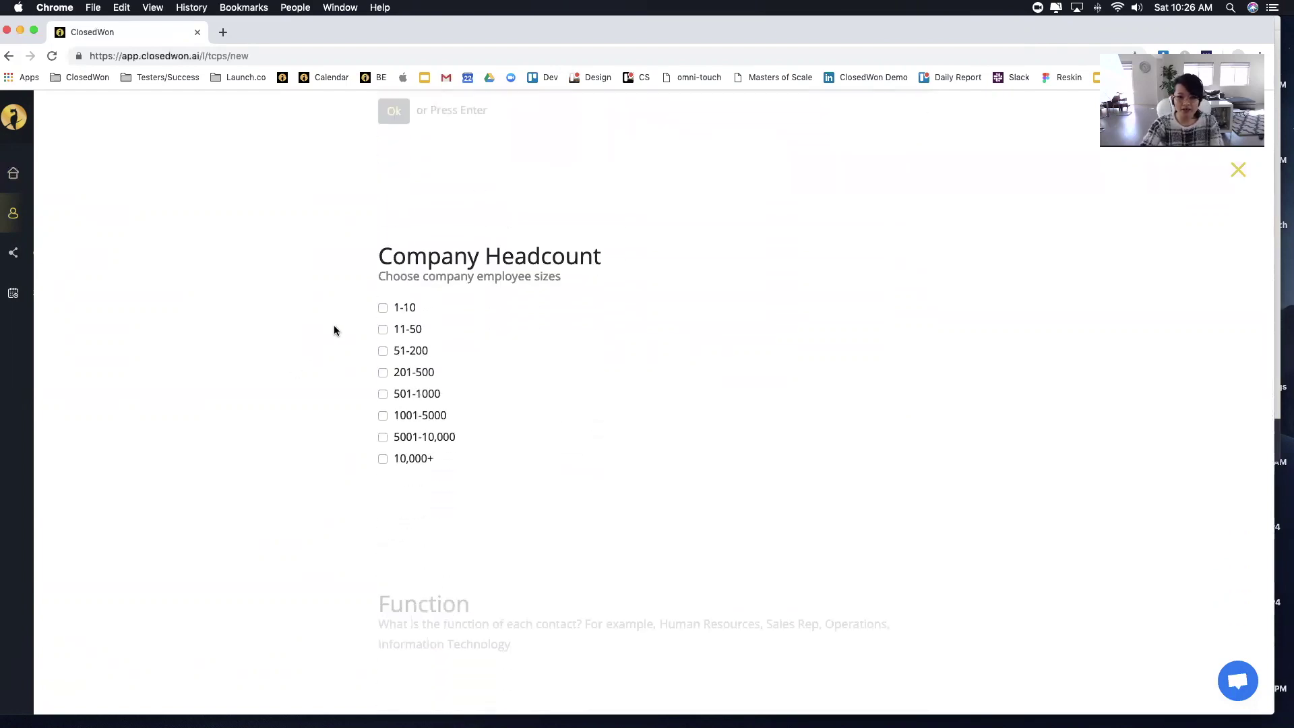
click(383, 308)
click(383, 331)
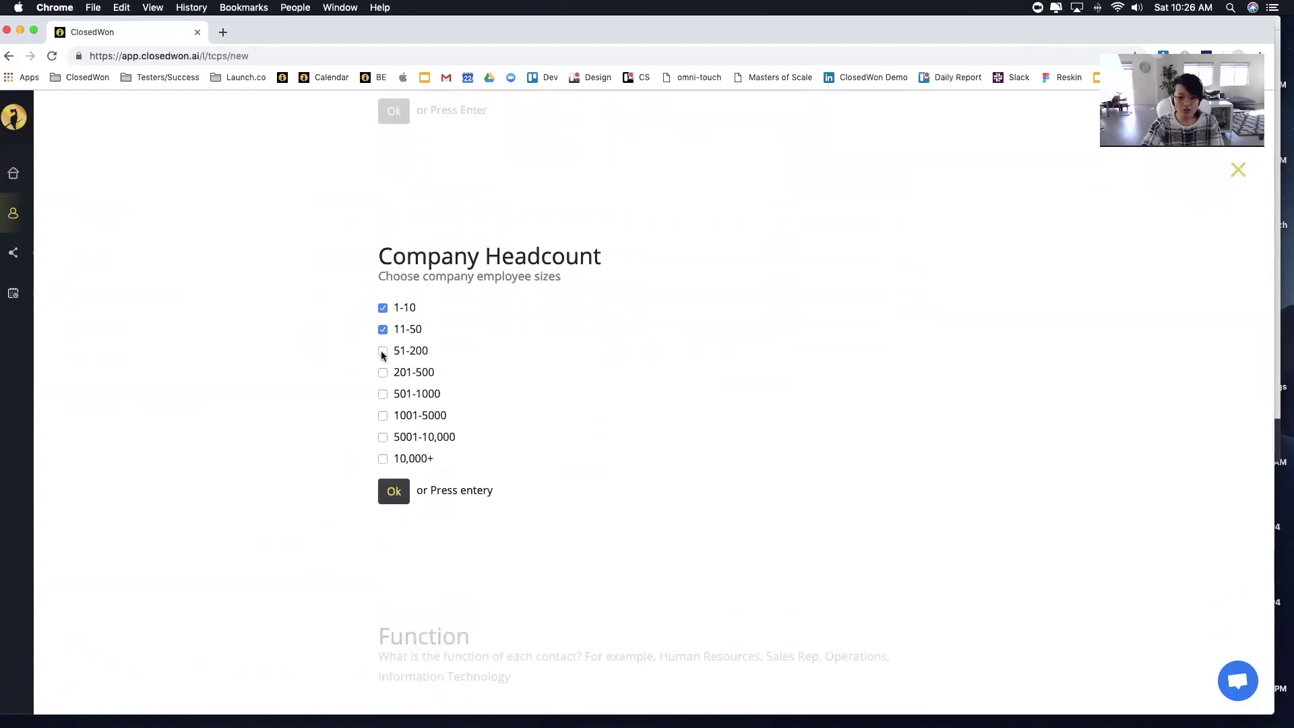
click(382, 351)
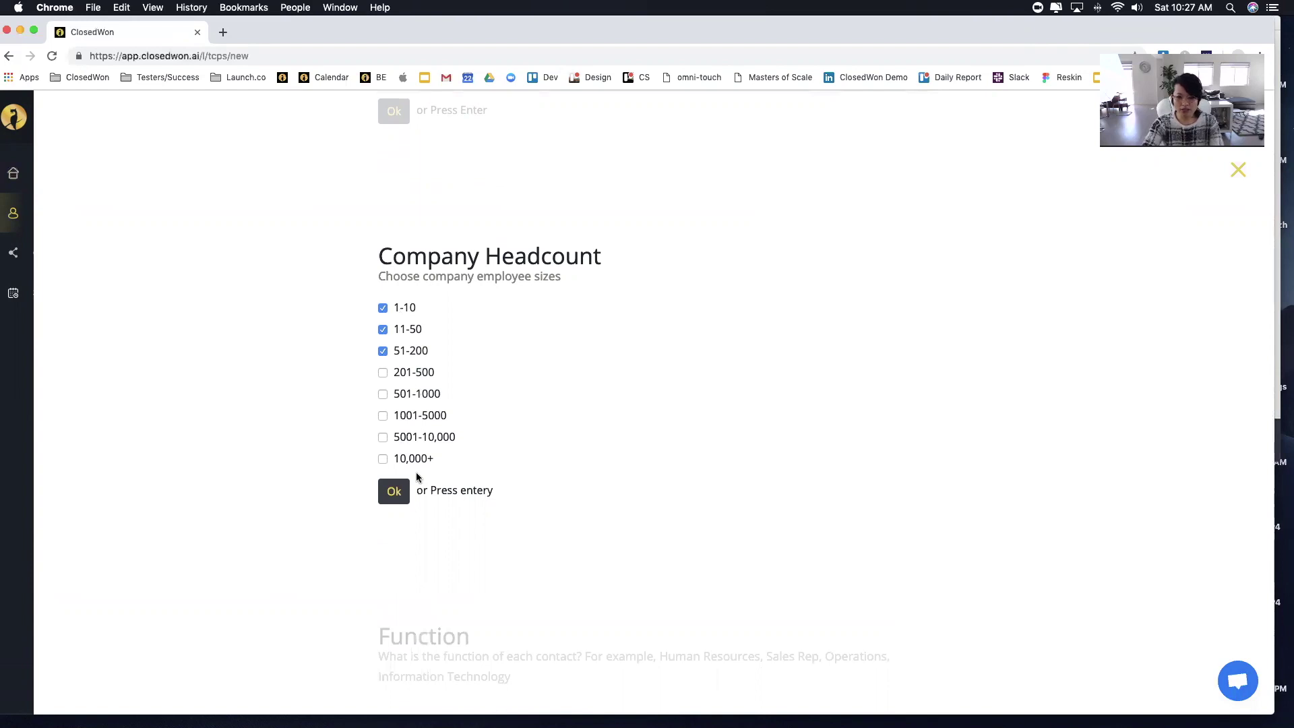
click(403, 490)
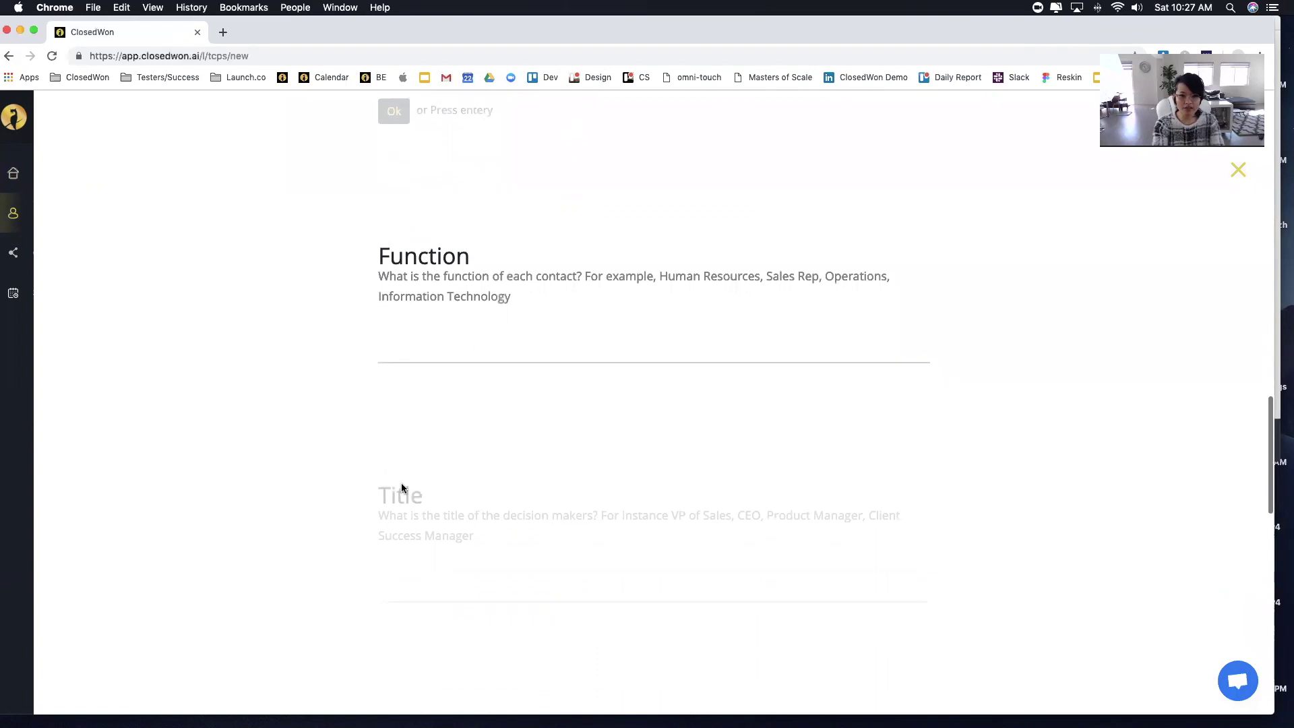
Step: Answer Function with 'CEO, Sales Directors' and Title with 'CEO, VP of sales'
text(CEO, )
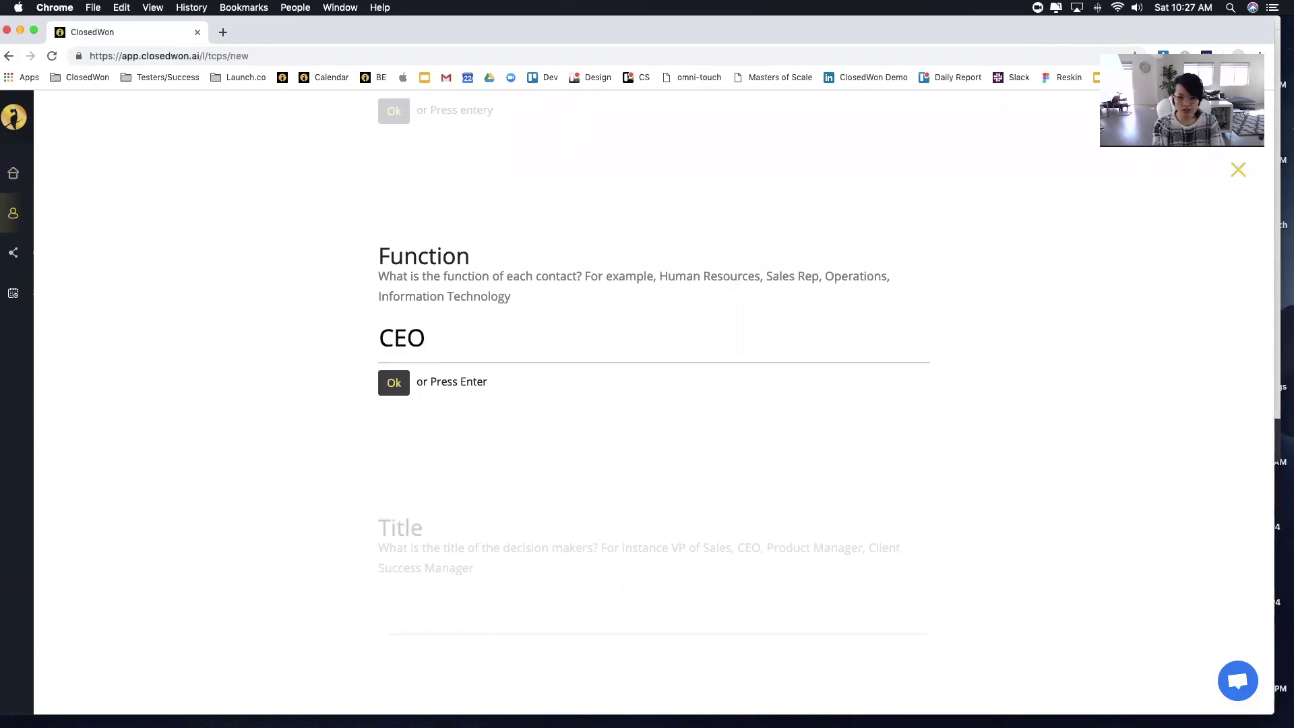
text(Sales )
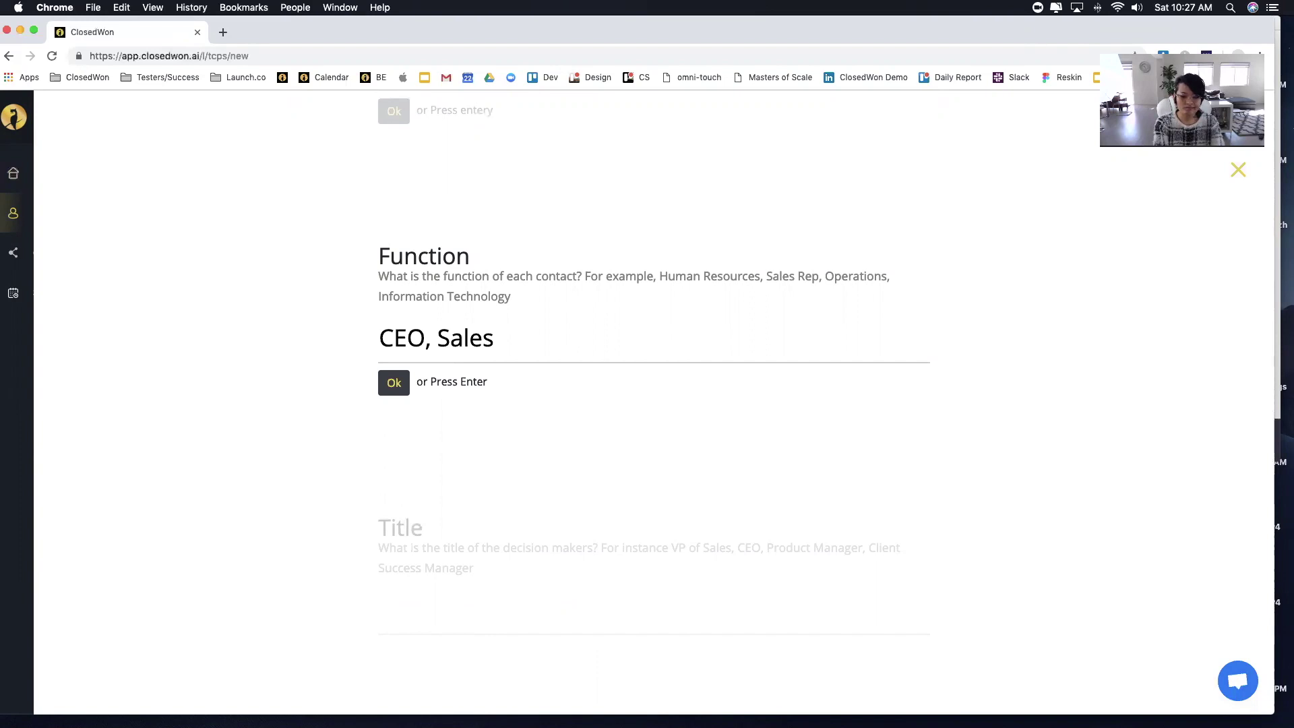
text(Directors)
key(Return)
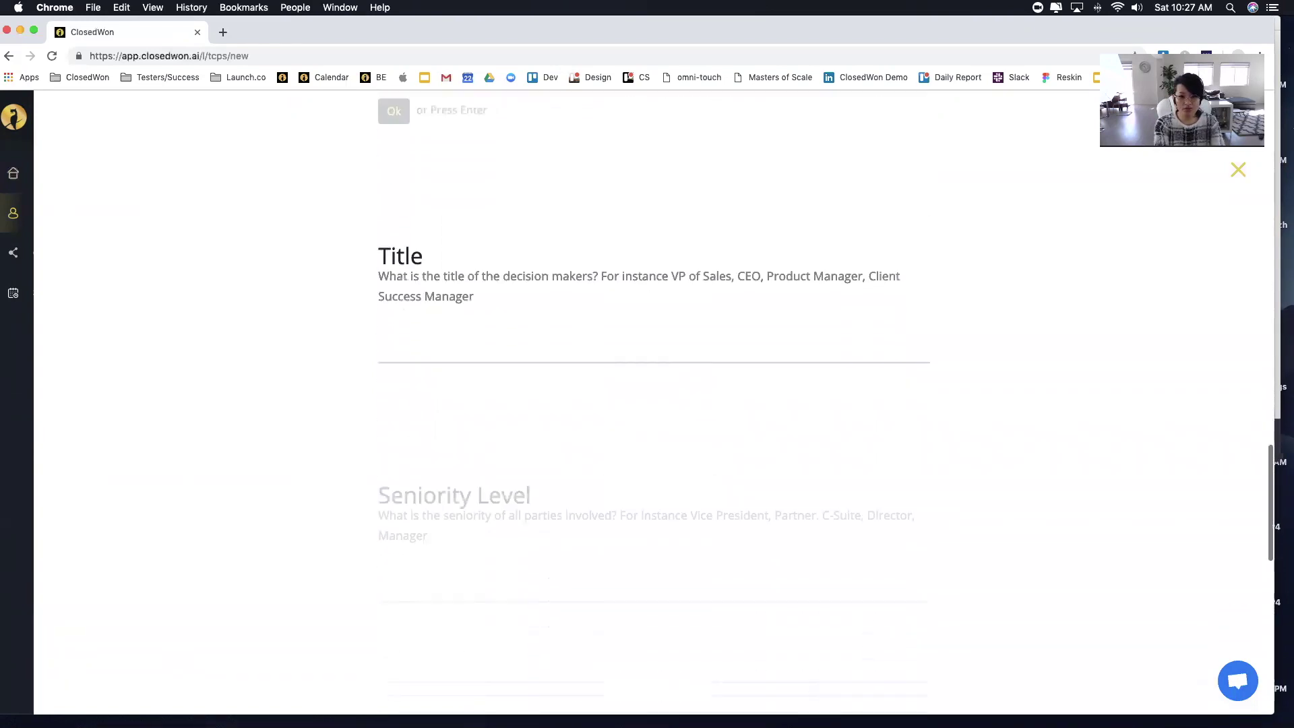
text(C)
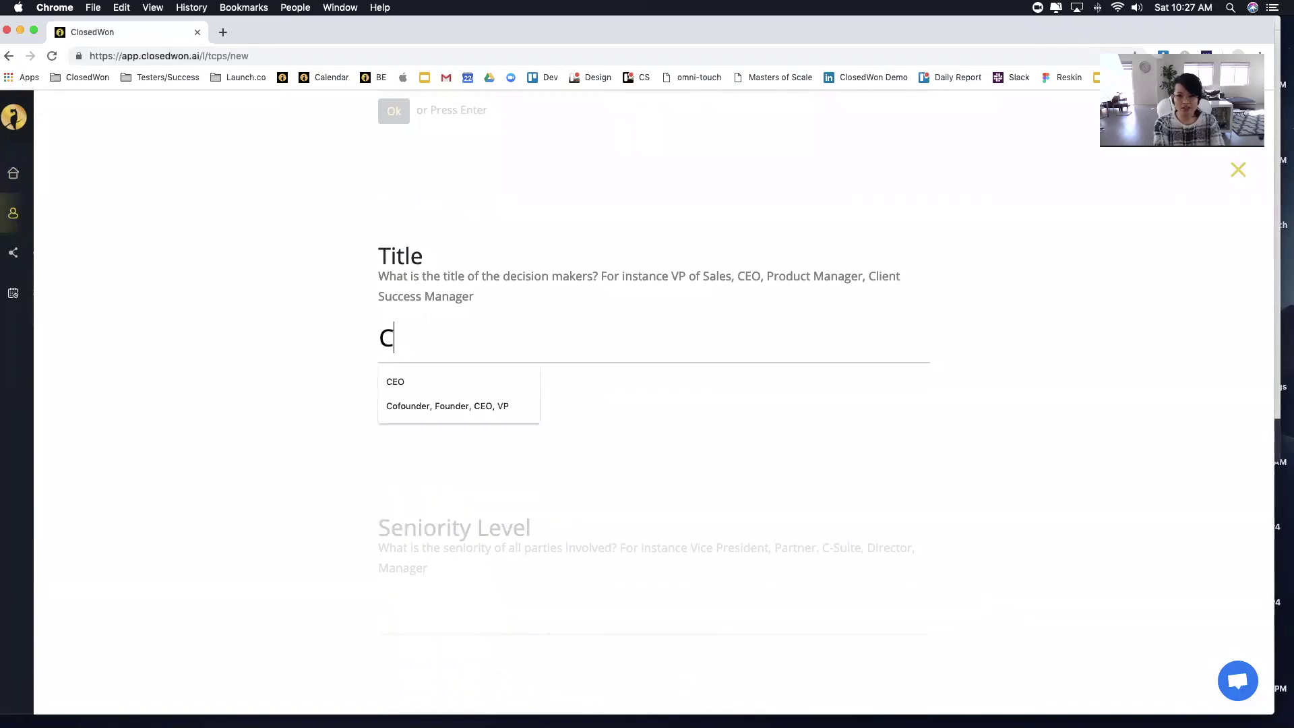
key(BackSpace)
text(CEO VP)
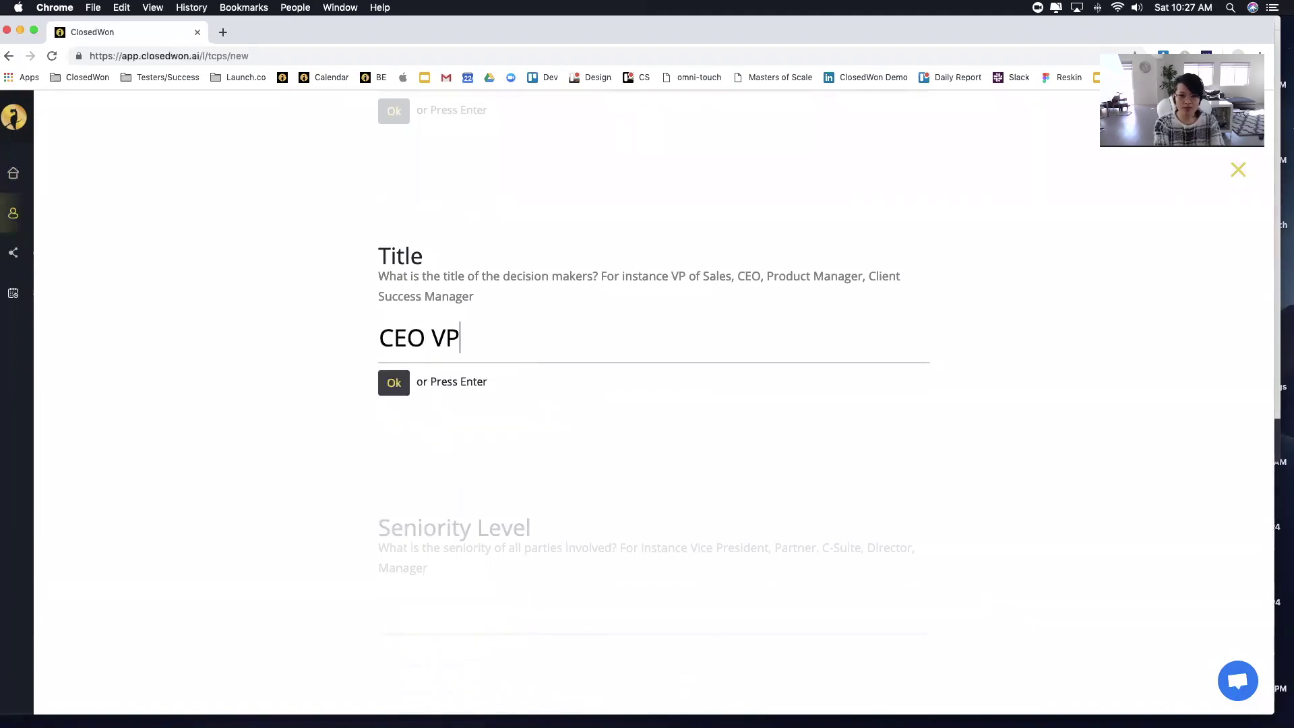
key(BackSpace)
key(BackSpace)
key(BackSpace)
text(E)
key(BackSpace)
text(O)
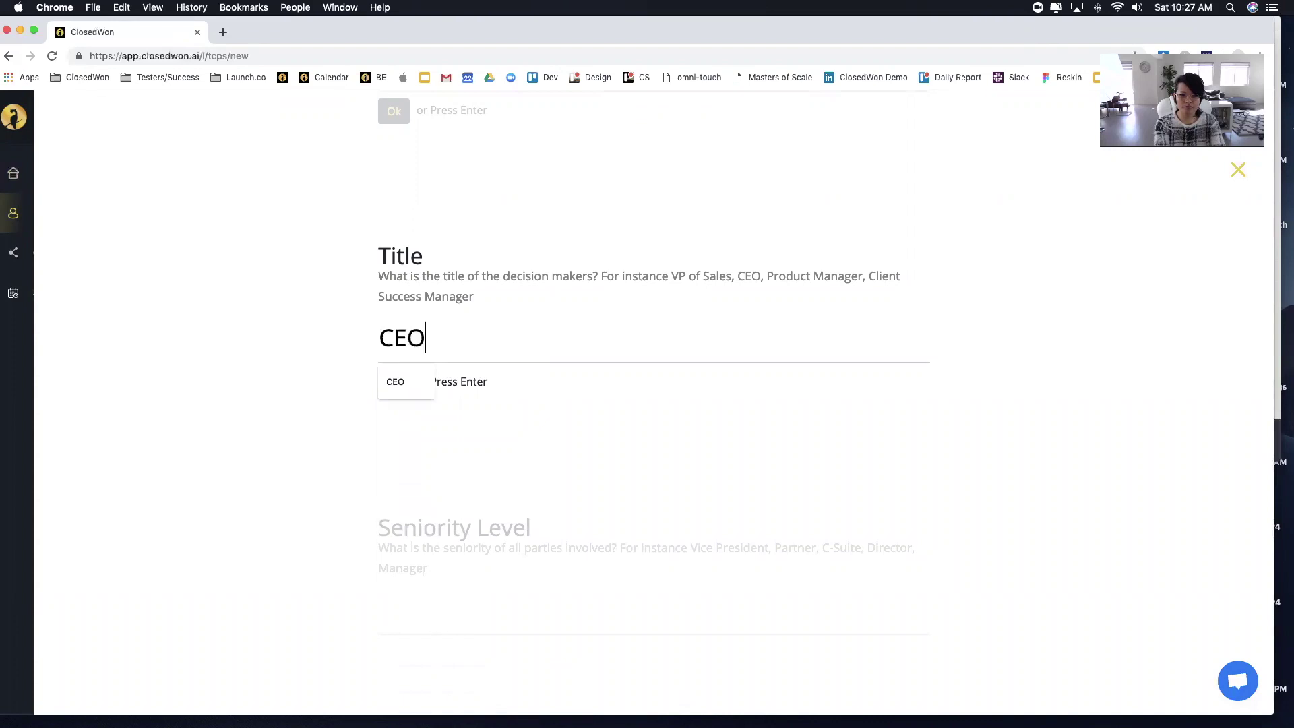
text(<)
key(BackSpace)
text(, VP of sales)
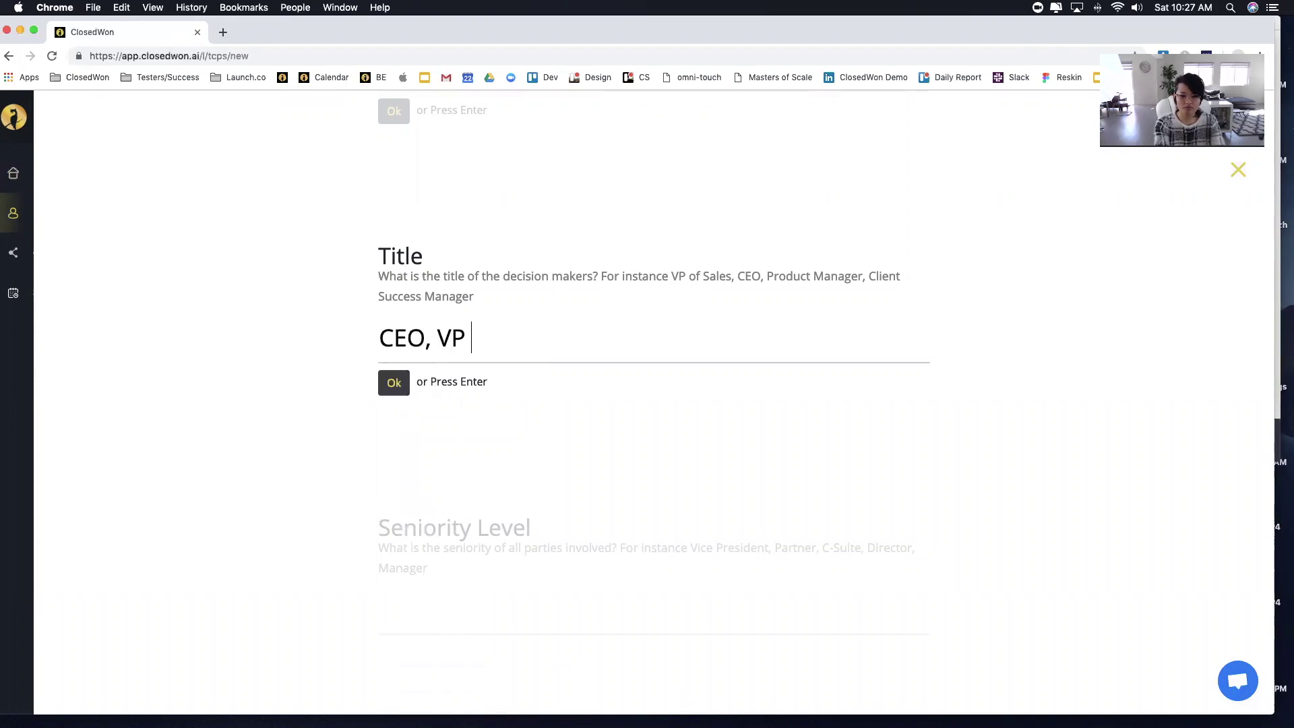
scroll(516, 279, up, 5)
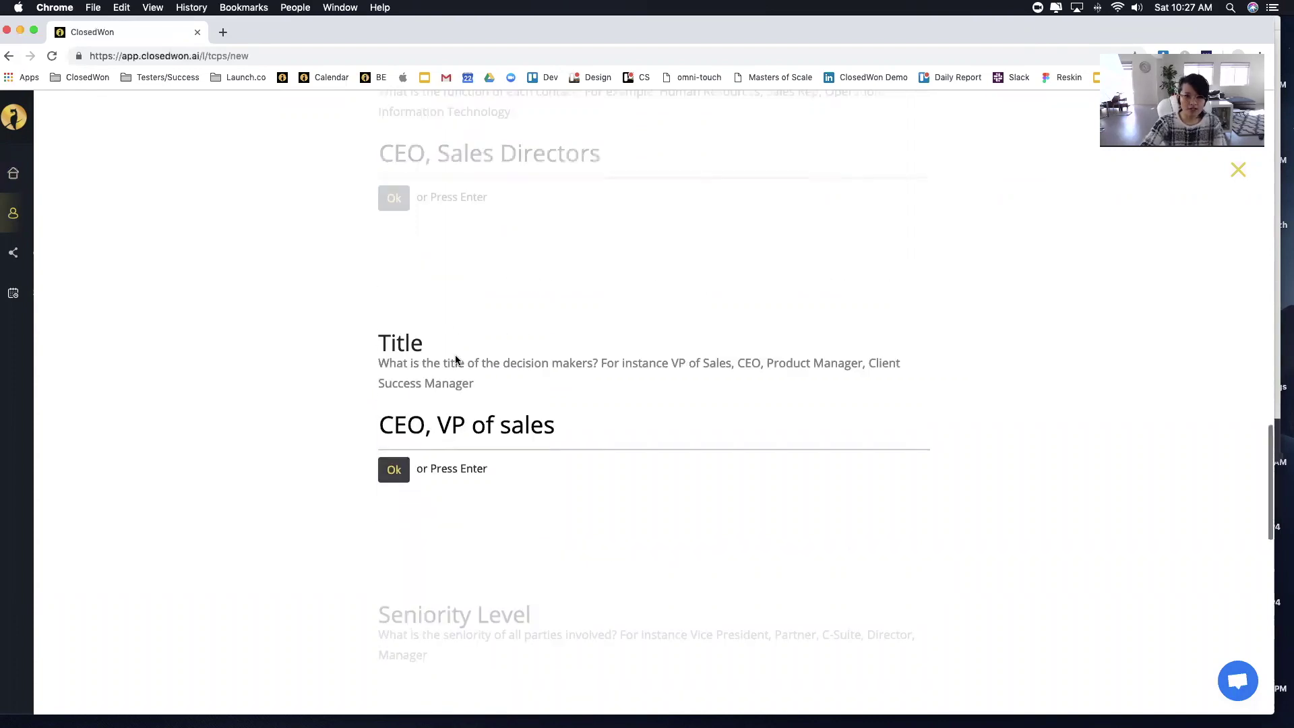
Step: Replace the Function answer with 'Sales Department', then confirm it and the Title
double_click(534, 265)
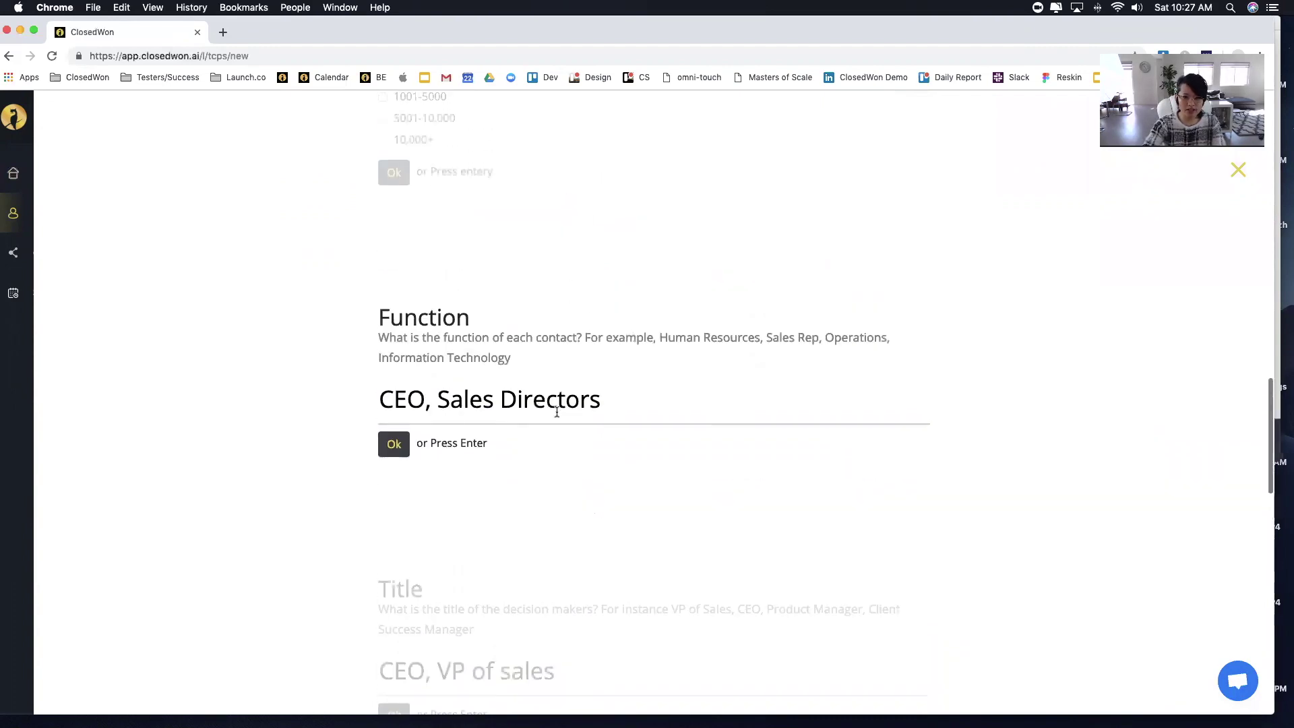
double_click(396, 395)
key(BackSpace)
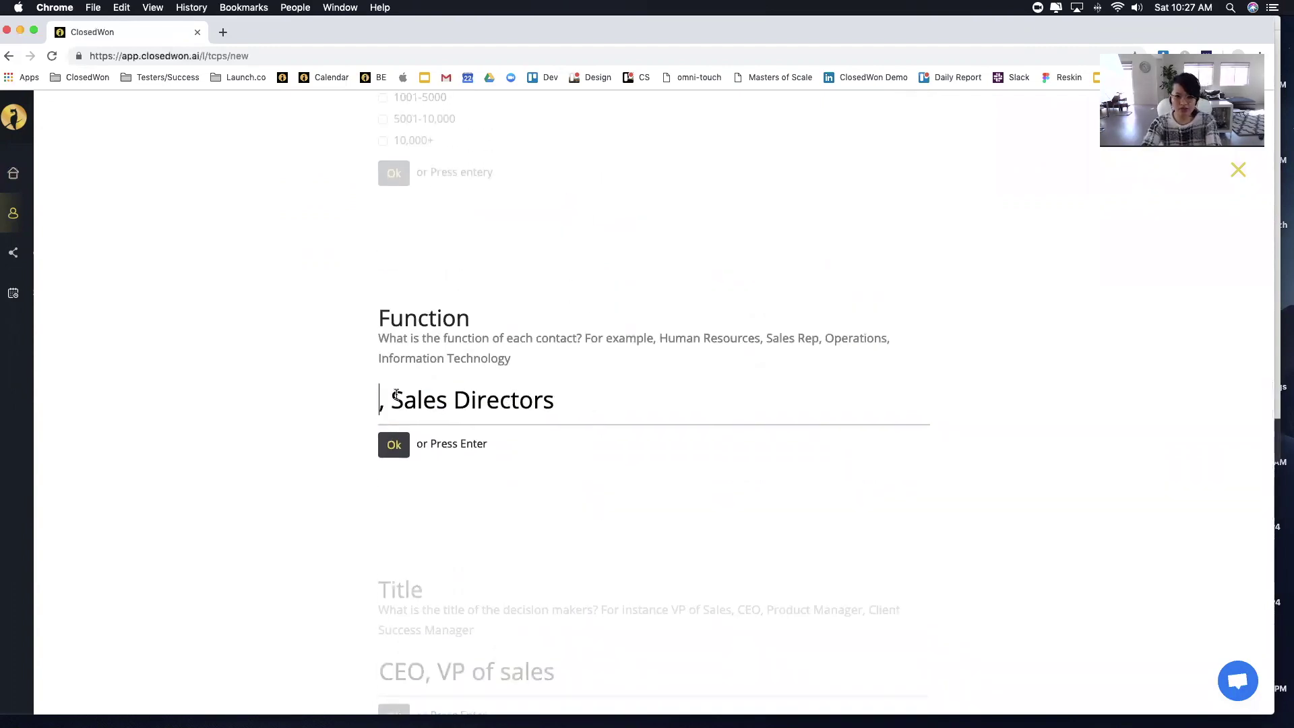
drag(578, 405, 326, 403)
text(Sales )
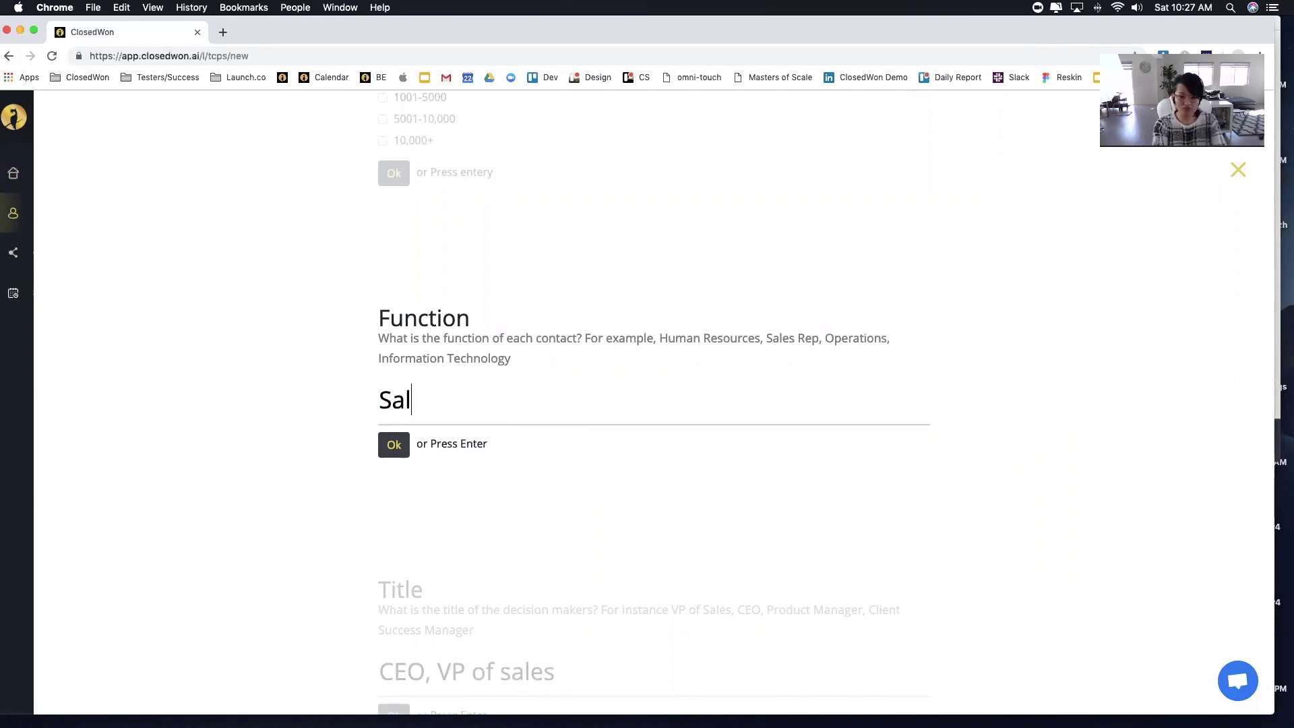
text(Department)
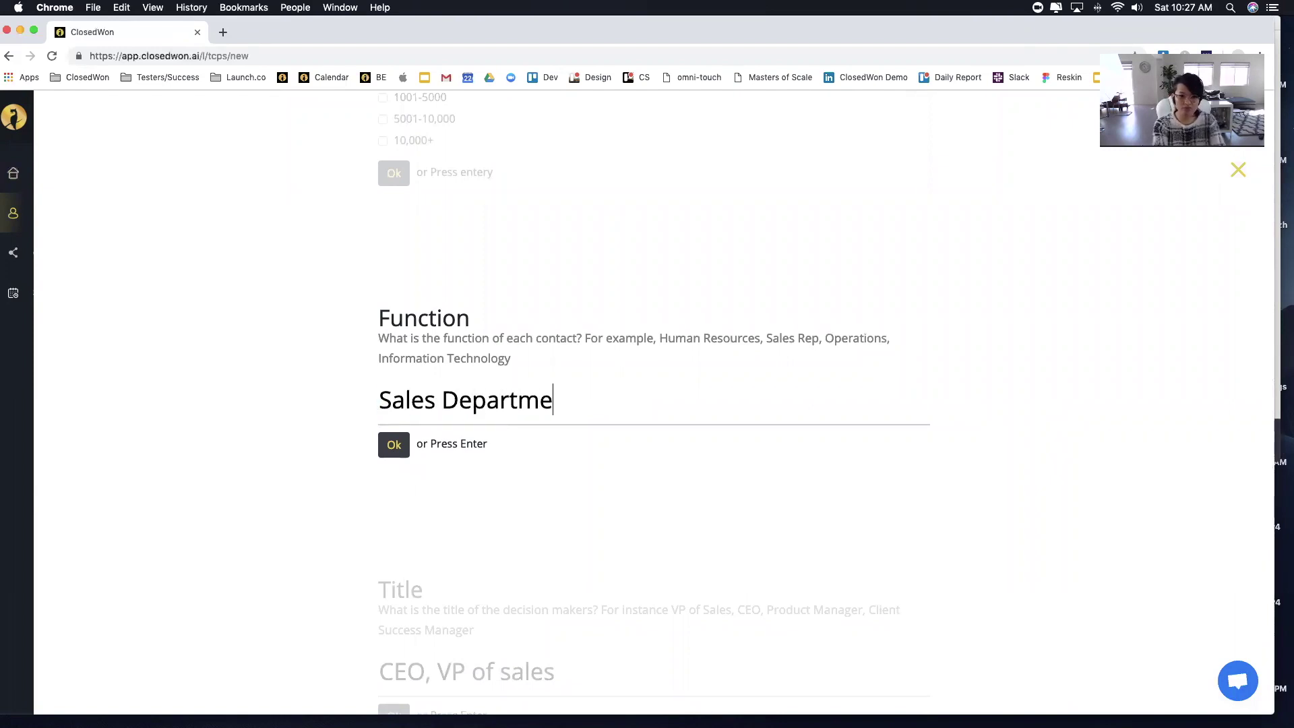
scroll(322, 409, down, 5)
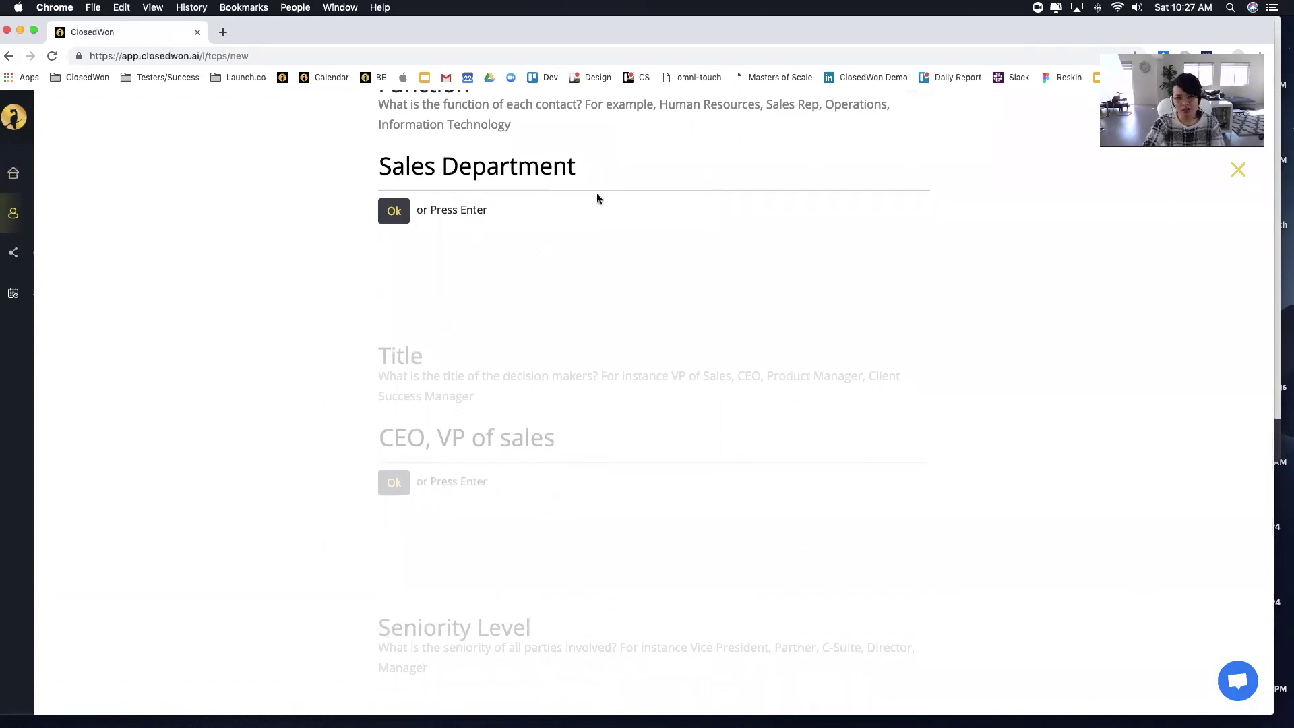
key(Return)
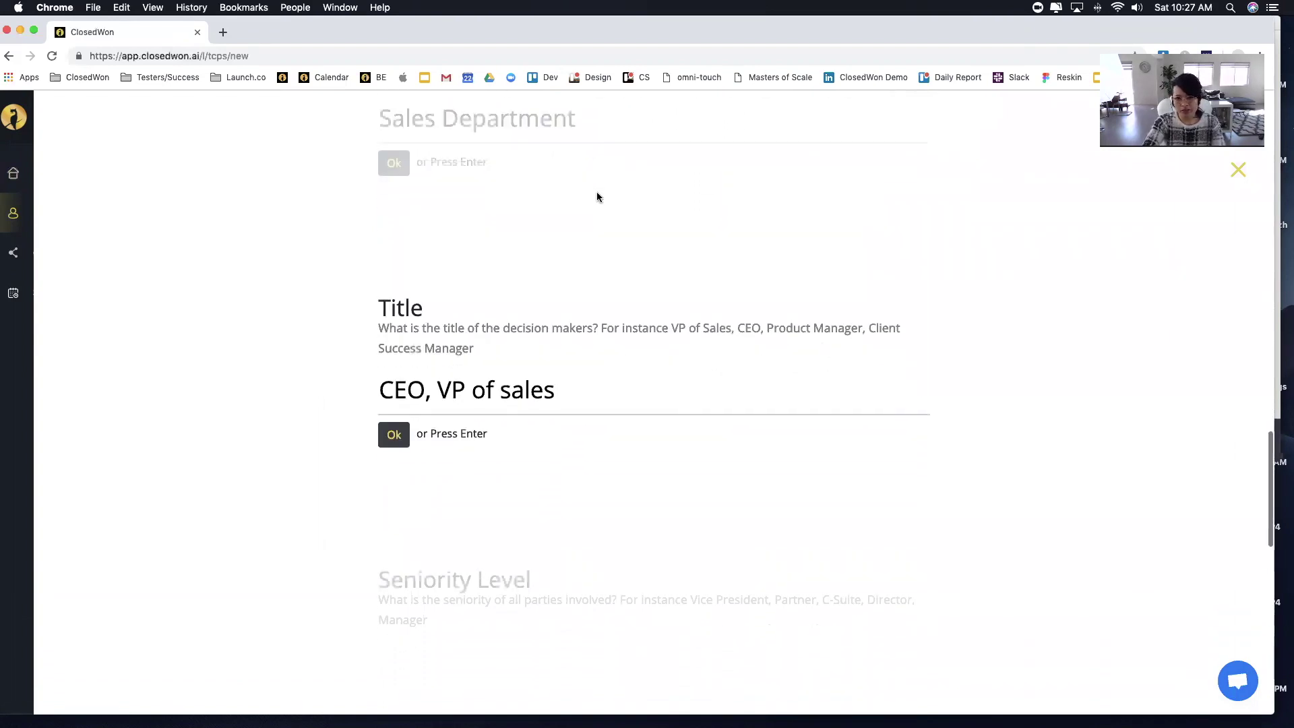
key(Return)
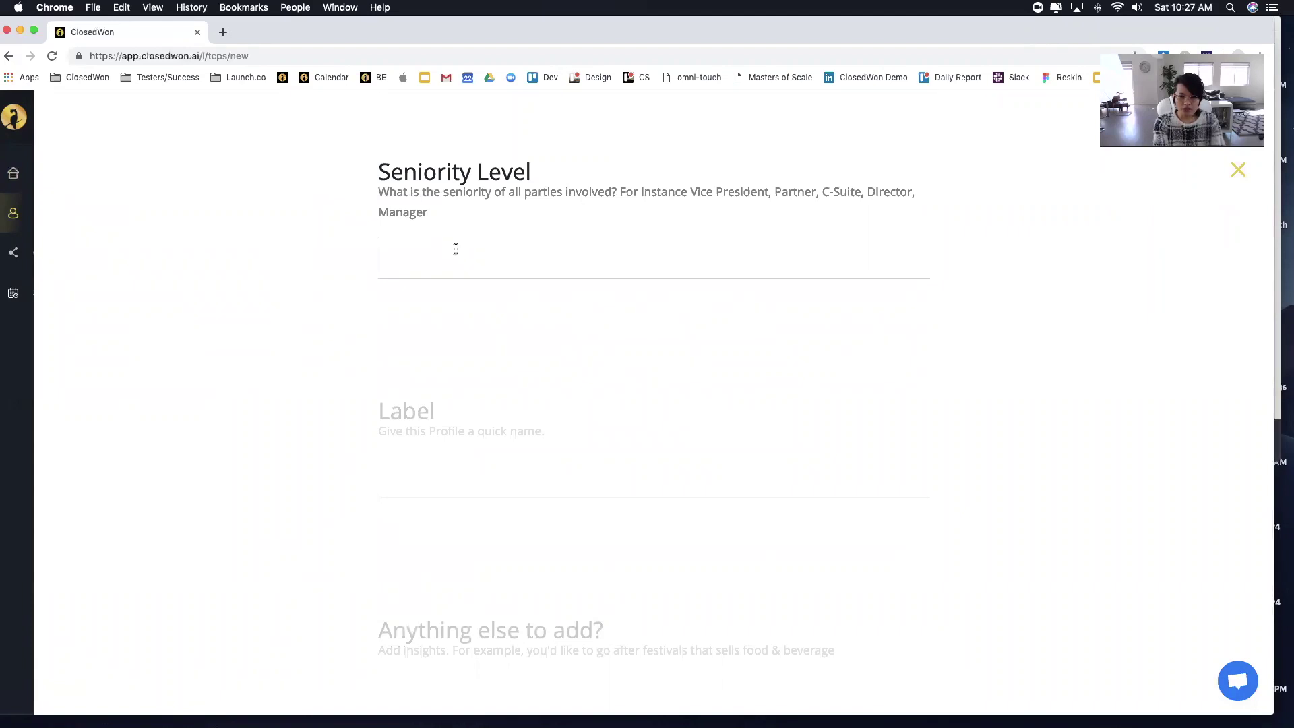
Step: Set Seniority Level to C-Suite and the profile label to 'Tech Startups'
text(C-SUite)
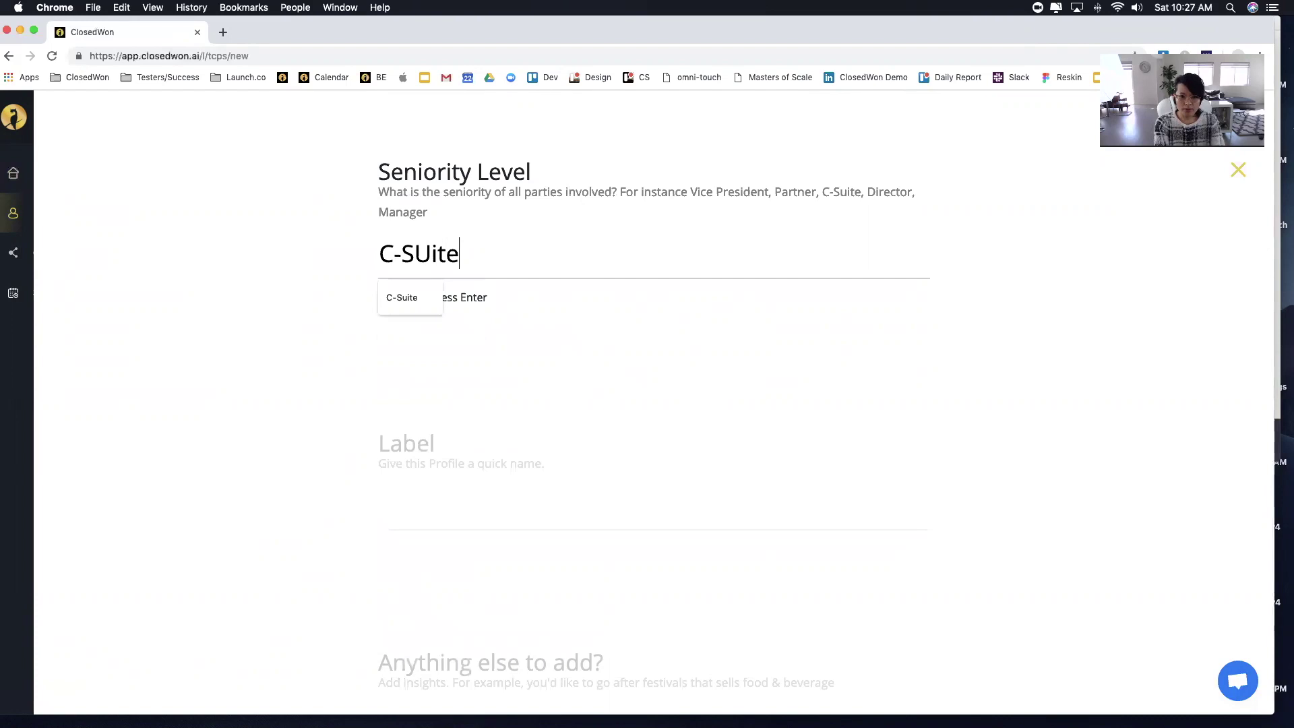
key(BackSpace)
key(BackSpace)
key(BackSpace)
text(uite)
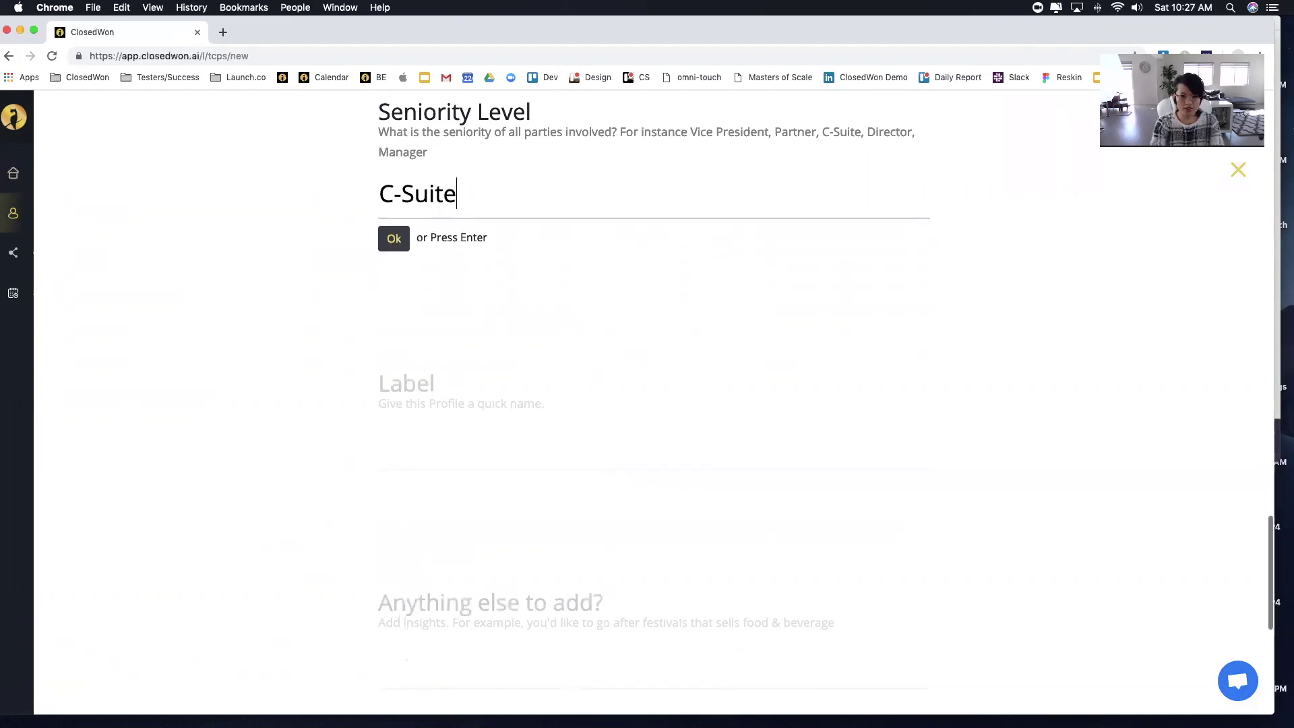
key(Return)
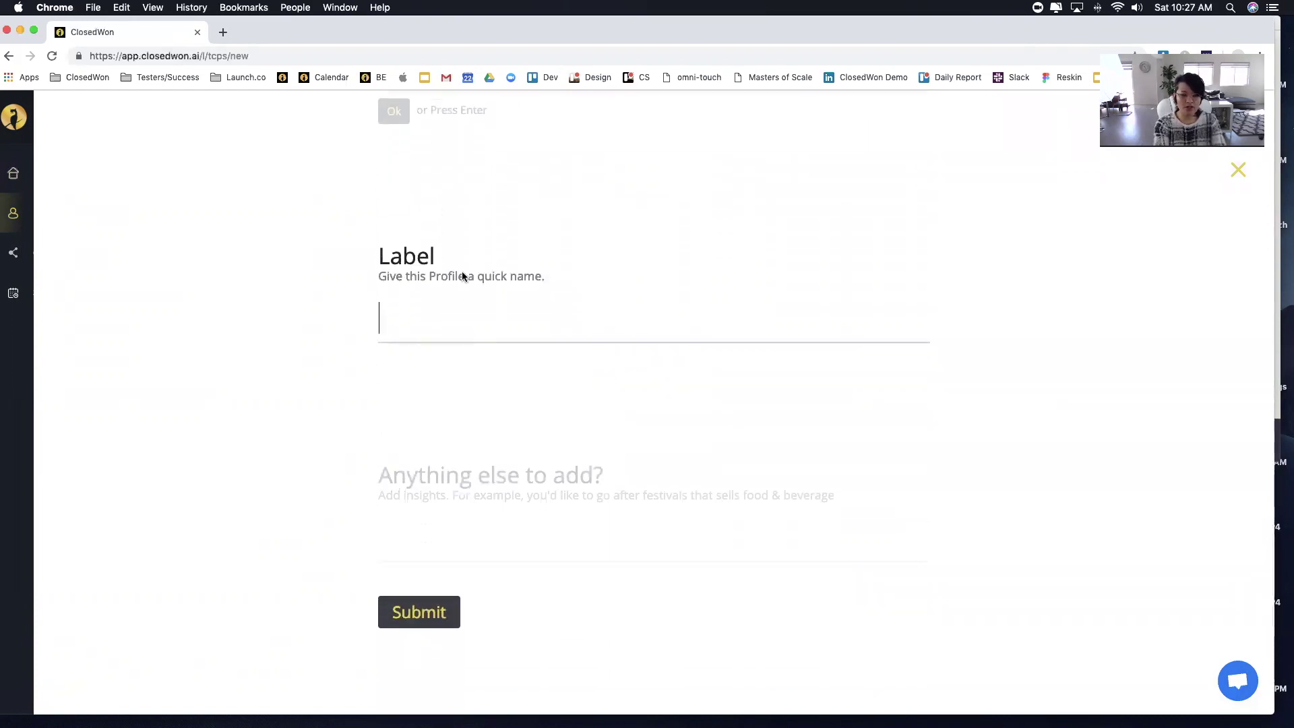
text(Tech)
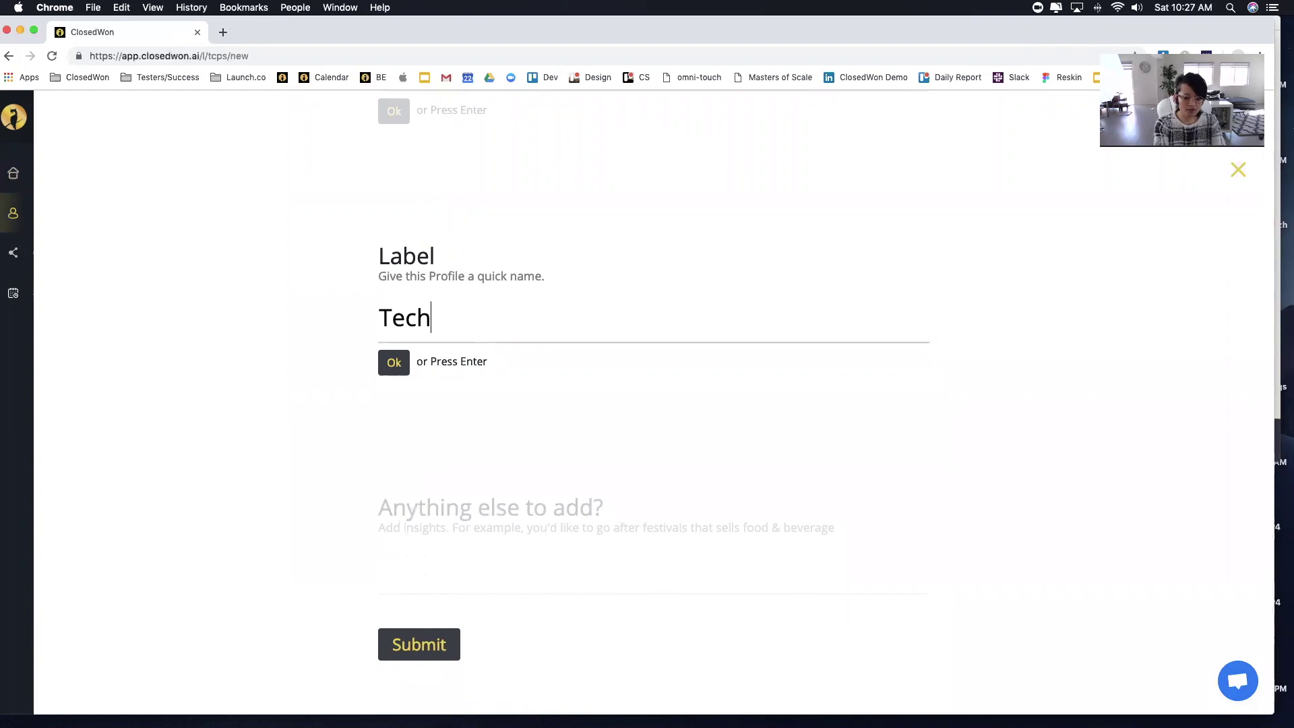
text( STart)
key(BackSpace)
key(BackSpace)
key(BackSpace)
text(tartups)
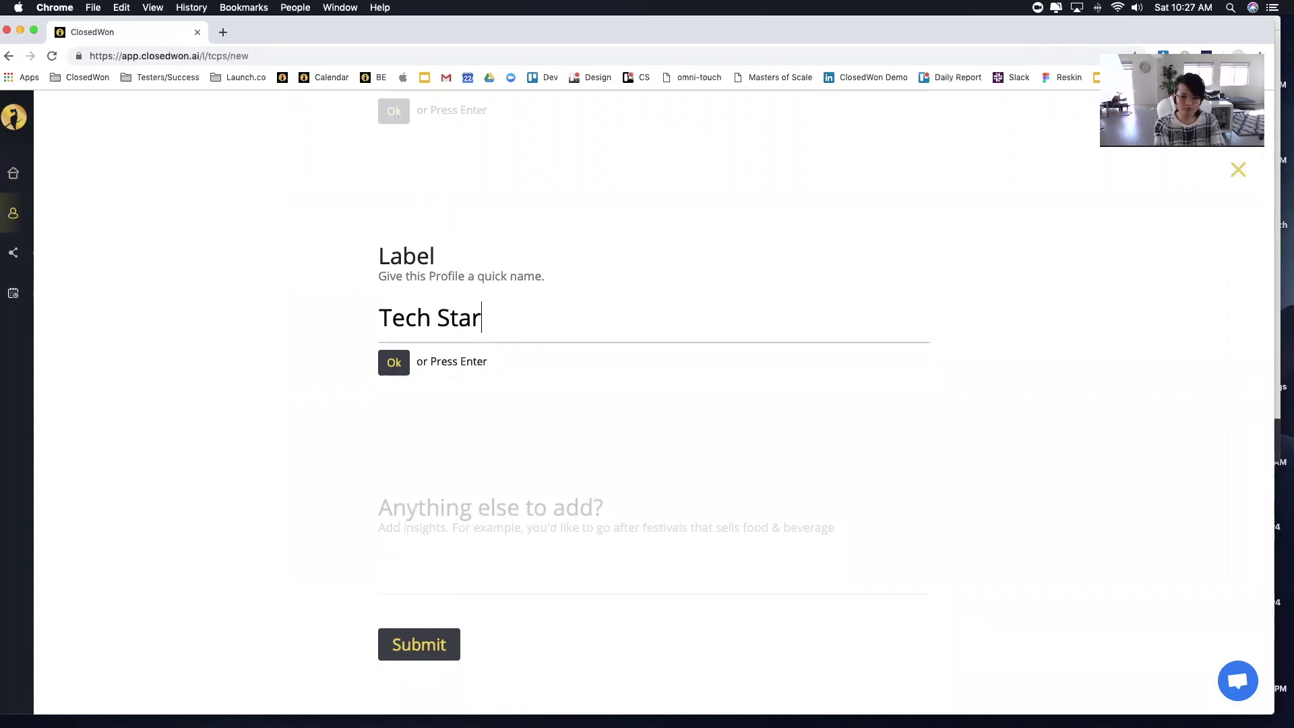
Step: Add 'Thanks!' as the additional note and submit the new profile
click(491, 573)
text(Thanks)
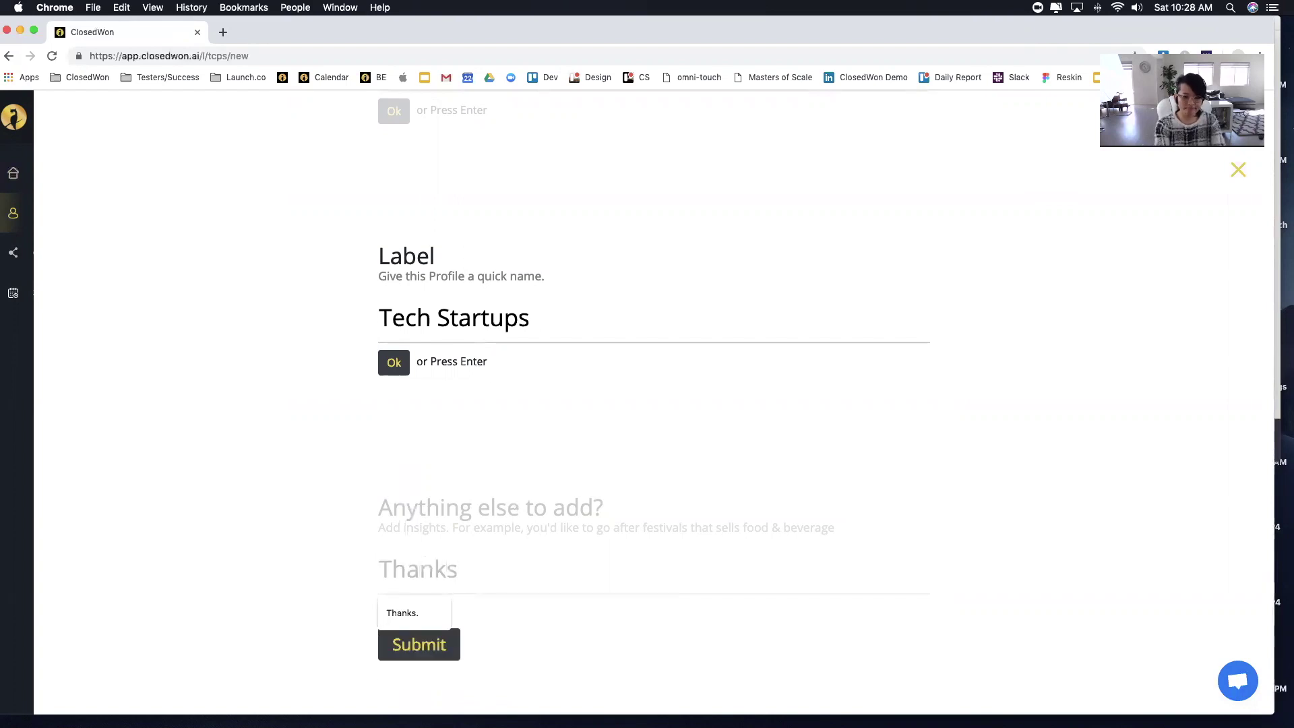
text(!)
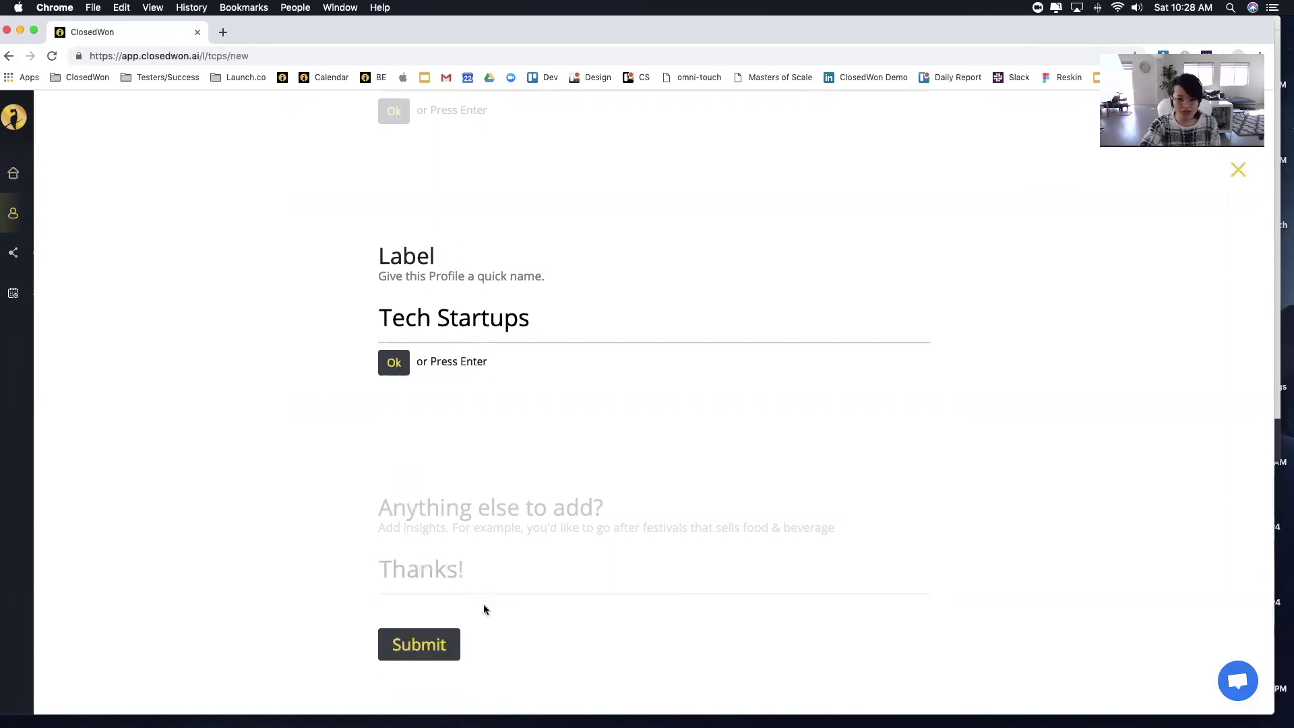
scroll(480, 598, down, 2)
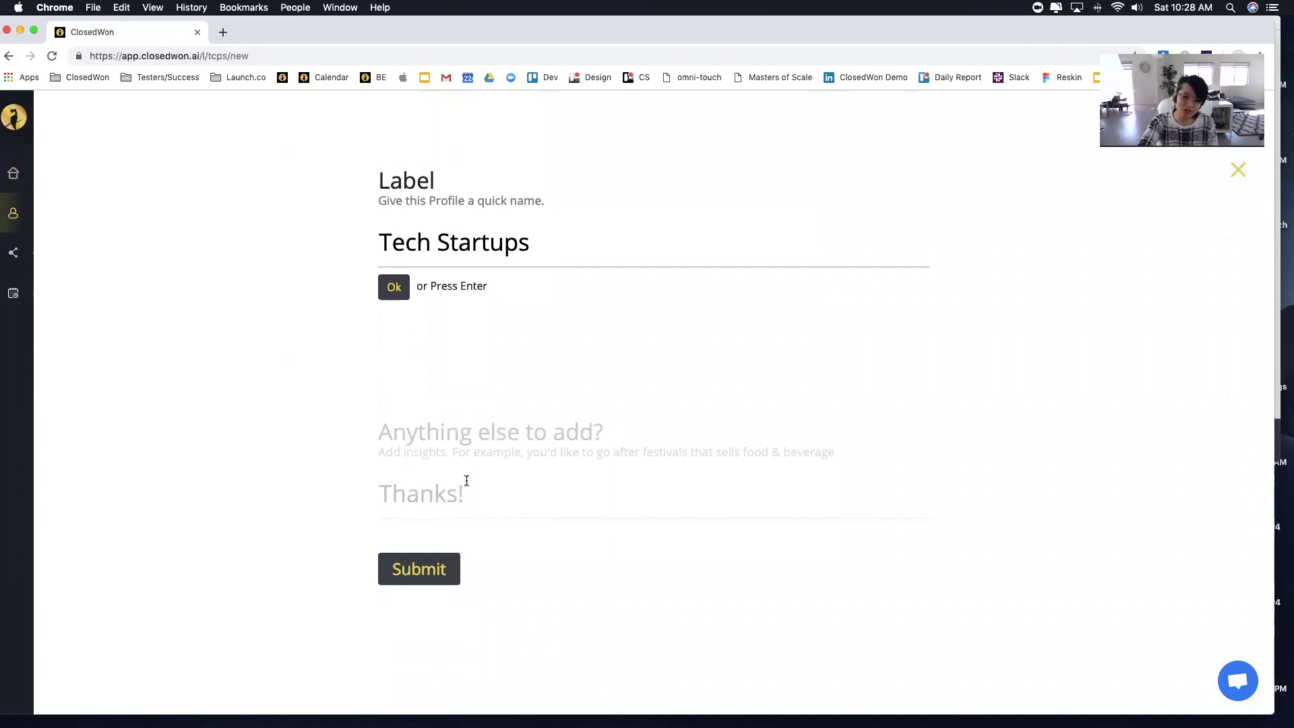
click(424, 570)
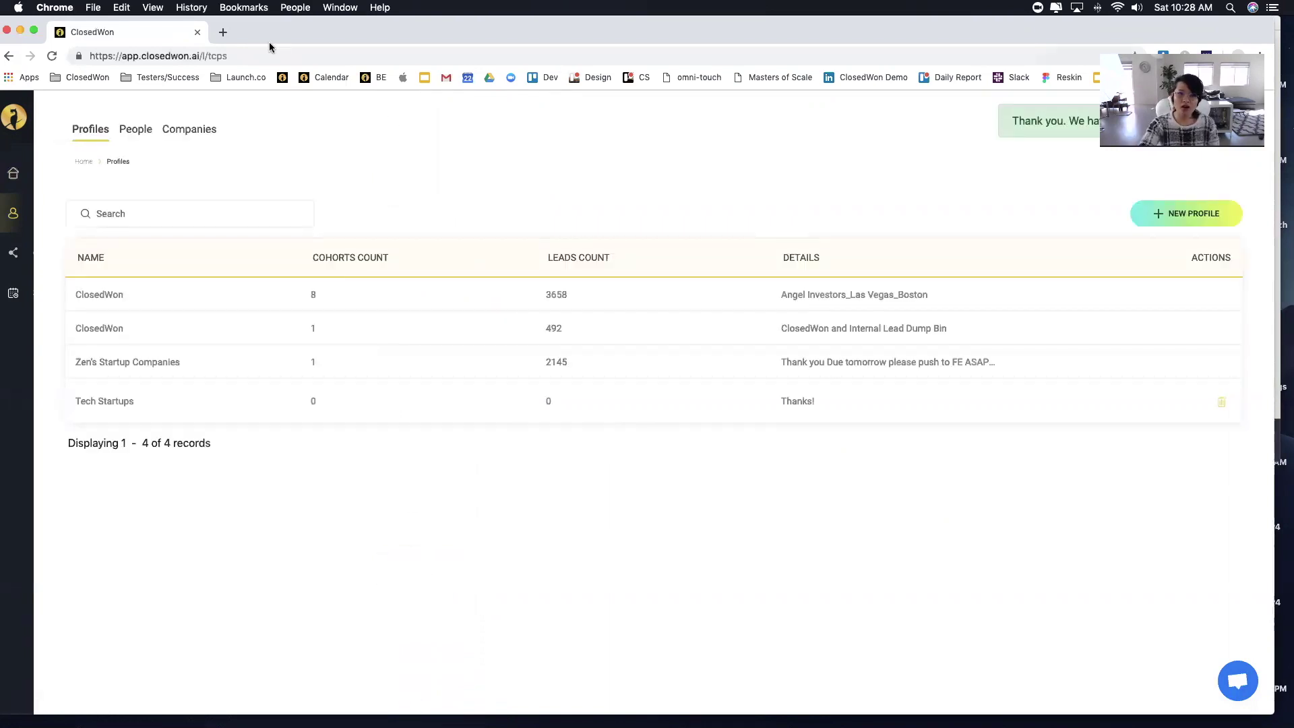
click(223, 32)
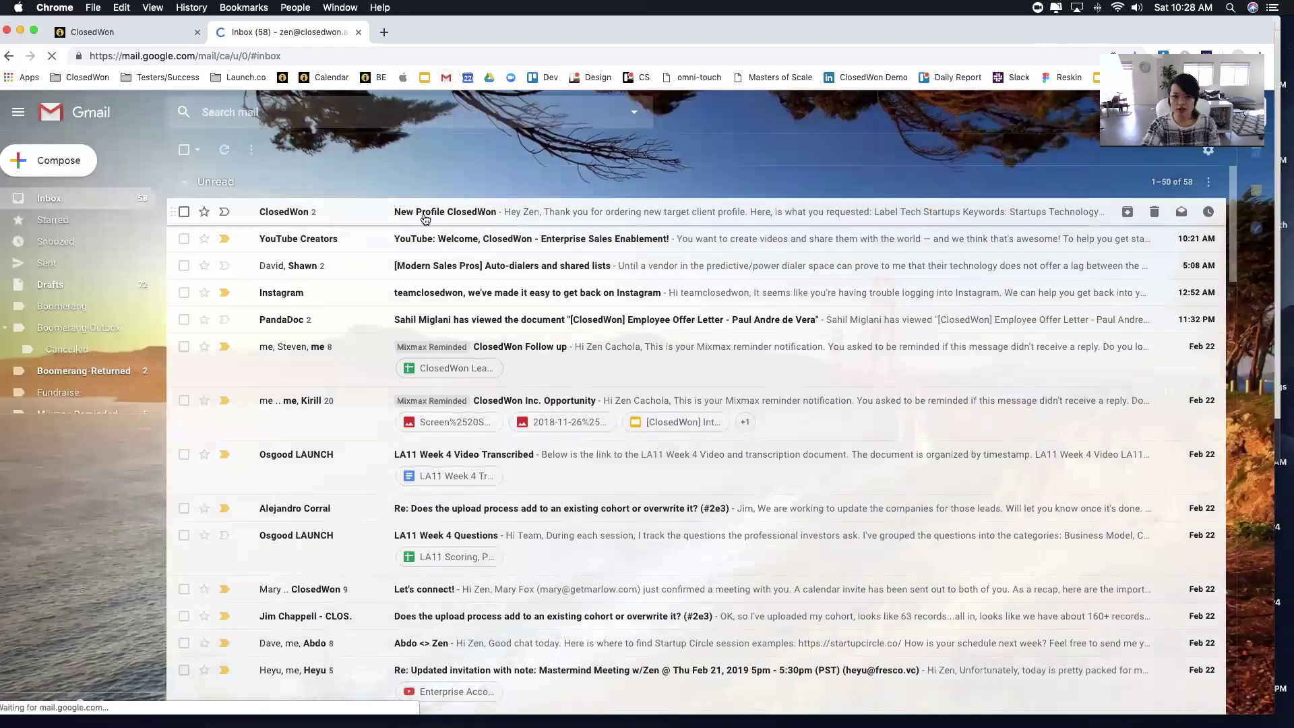
Step: Read the 'New Profile ClosedWon' confirmation email, then return to ClosedWon's profiles list
click(426, 218)
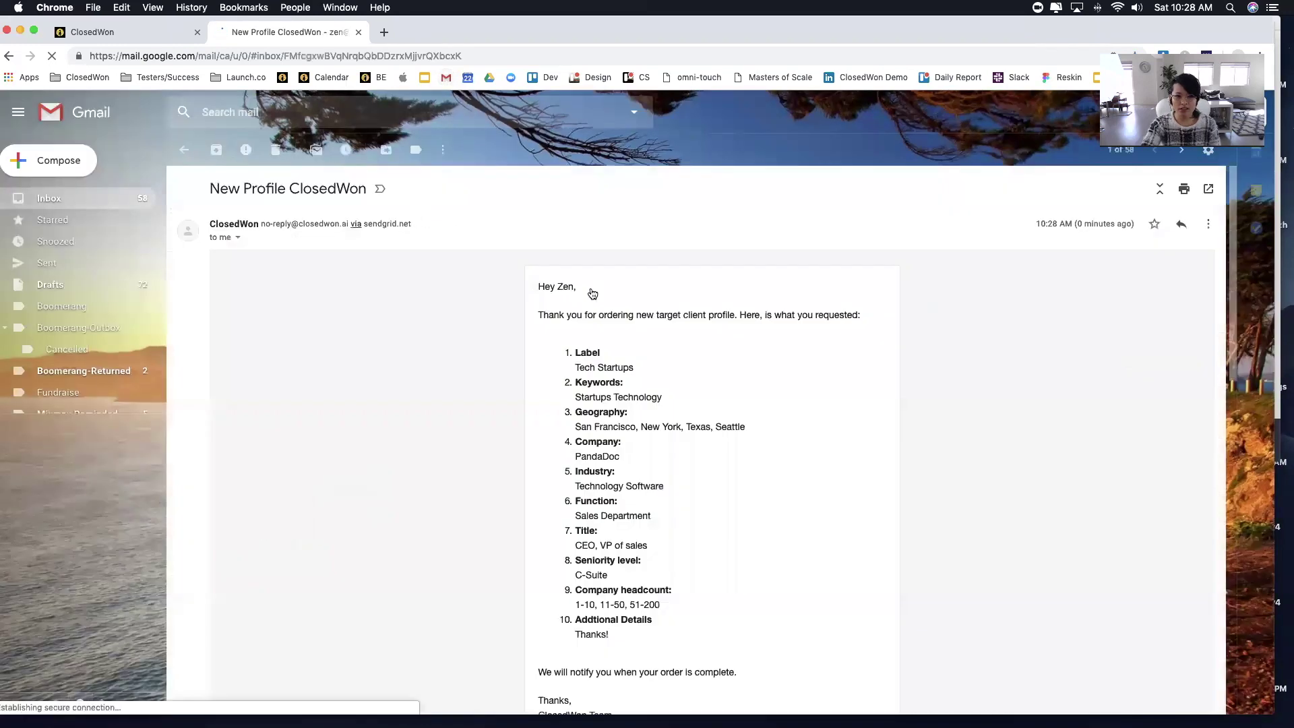
scroll(621, 340, down, 2)
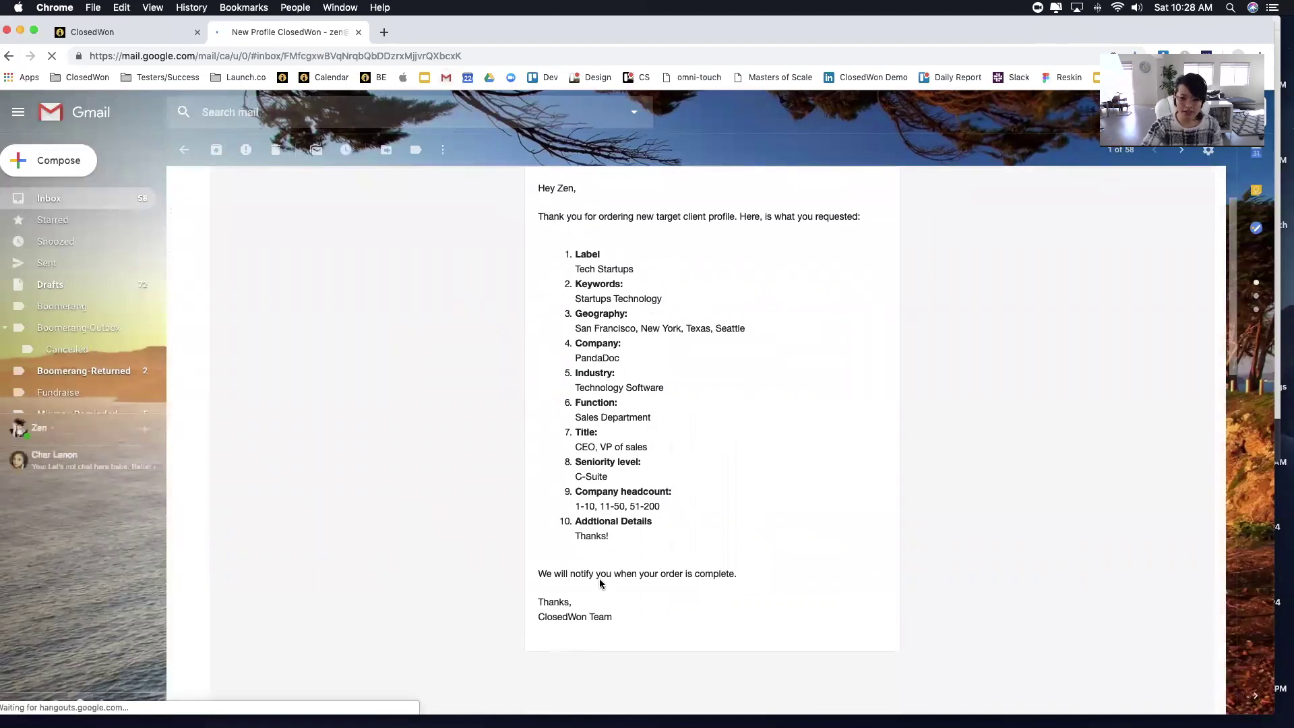
scroll(596, 380, down, 4)
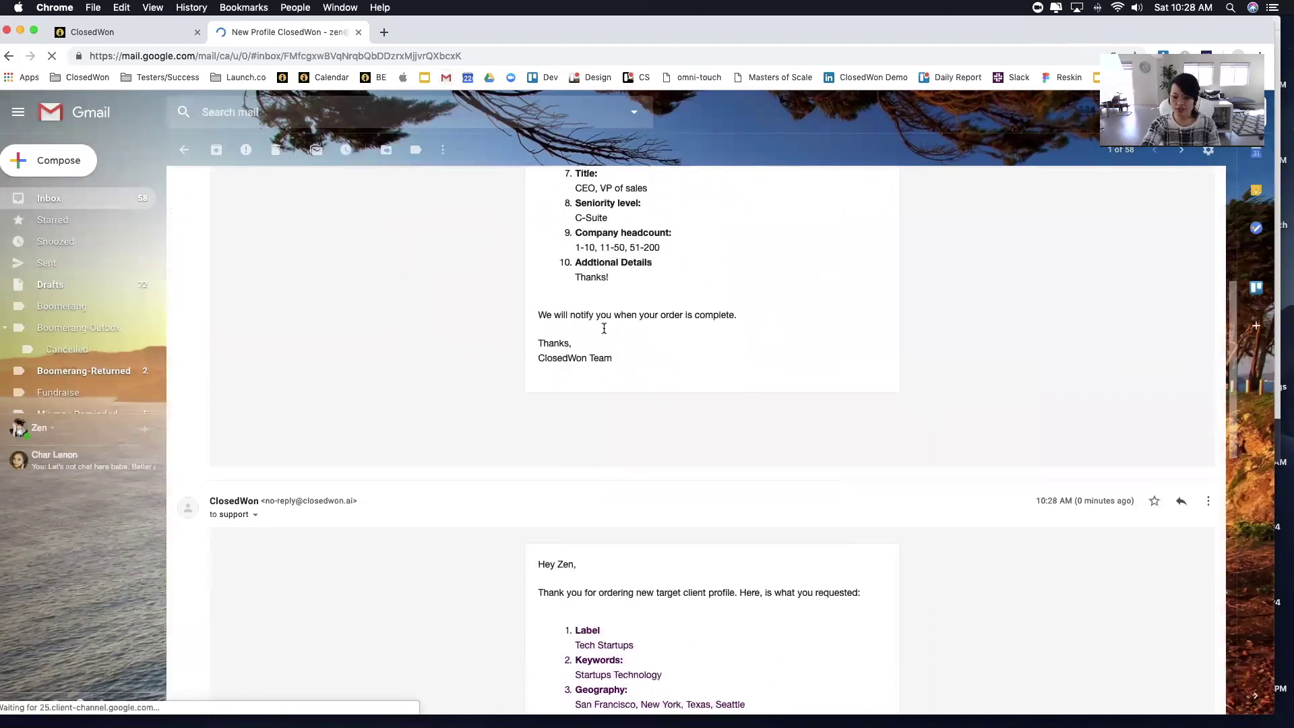
scroll(657, 335, up, 2)
scroll(514, 208, down, 7)
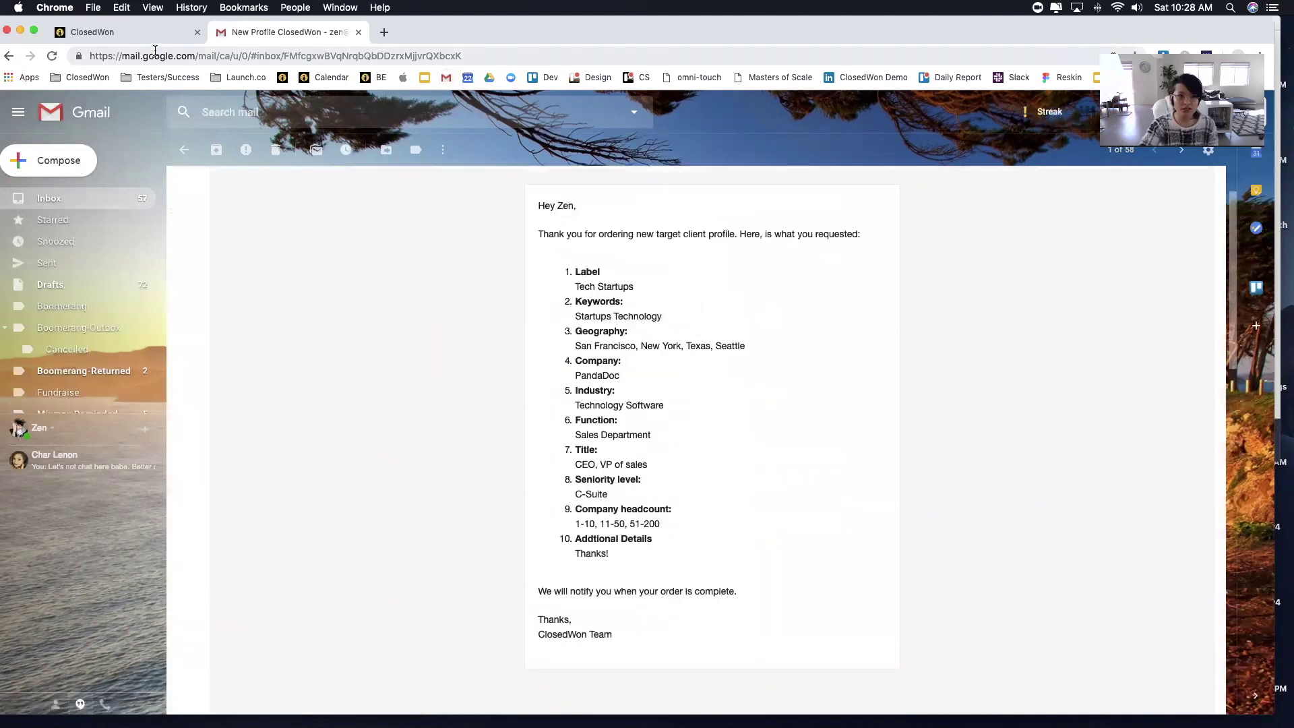
click(149, 31)
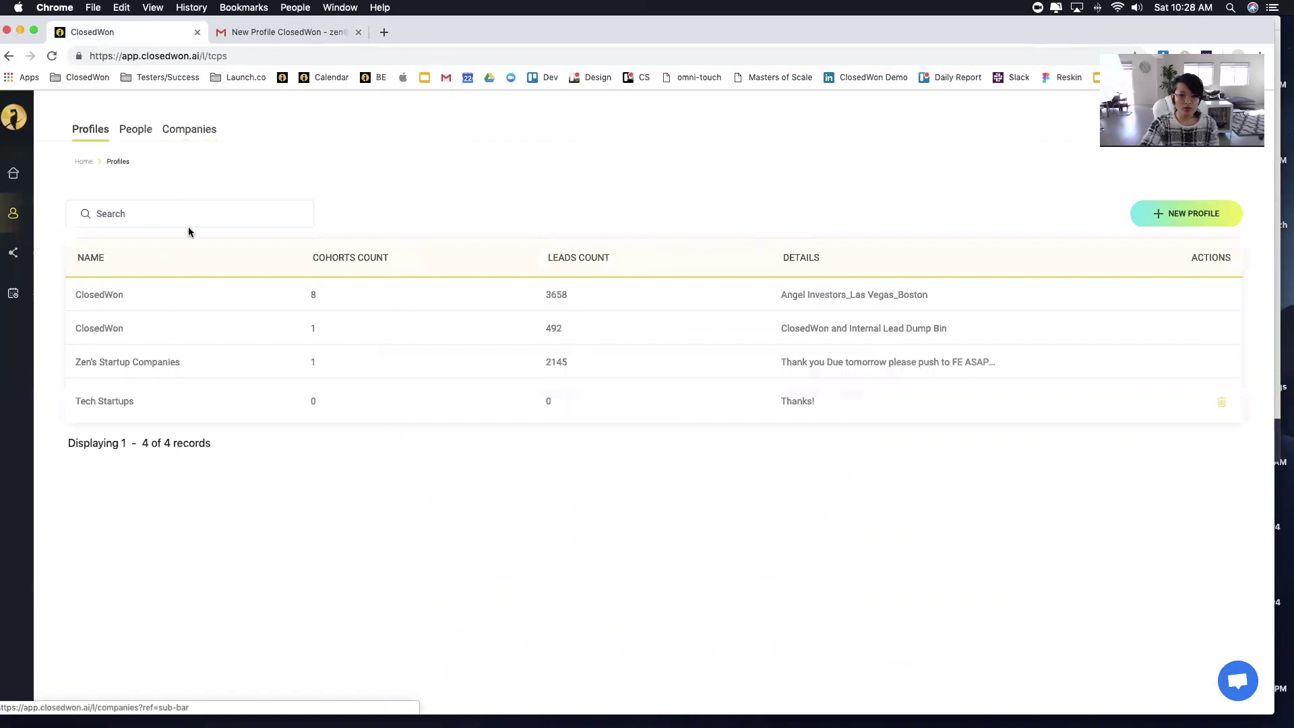
Step: Open the Startup Tech - 2/21/19 (Verified) cohort's leads and begin disqualifying the first pending lead
click(285, 369)
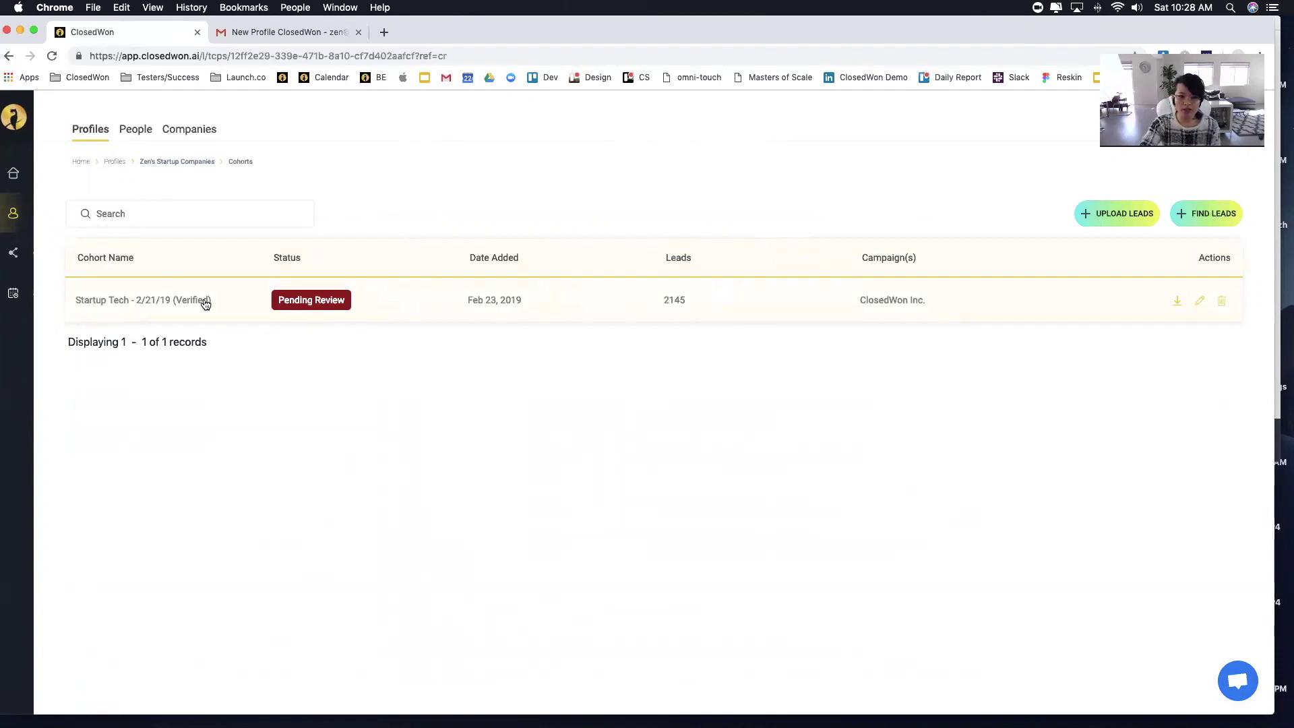
click(206, 303)
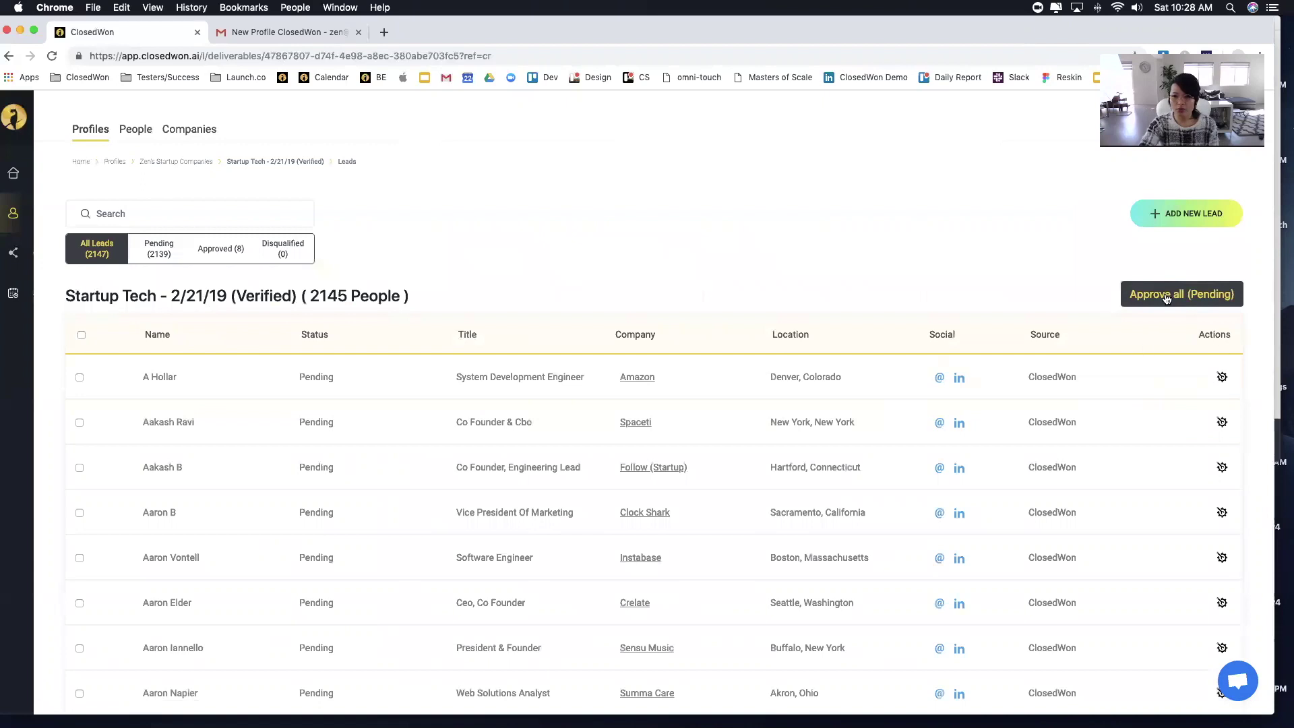
click(239, 216)
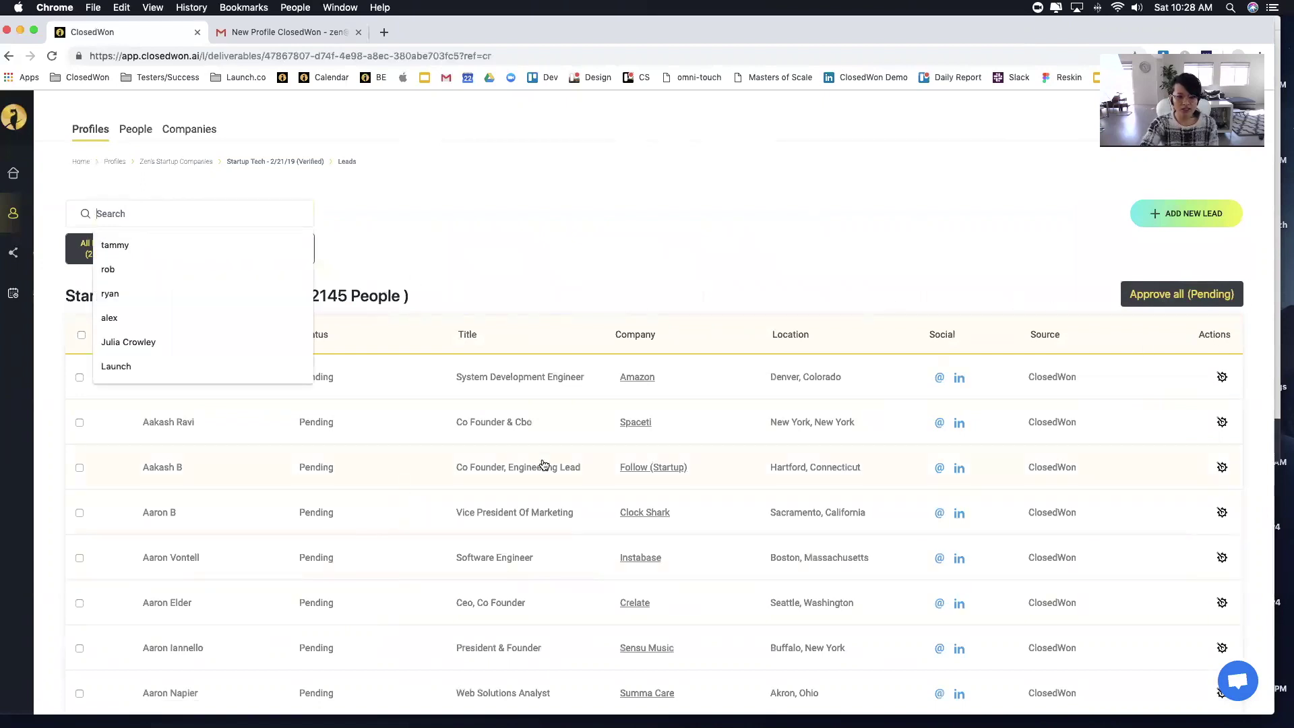
click(579, 281)
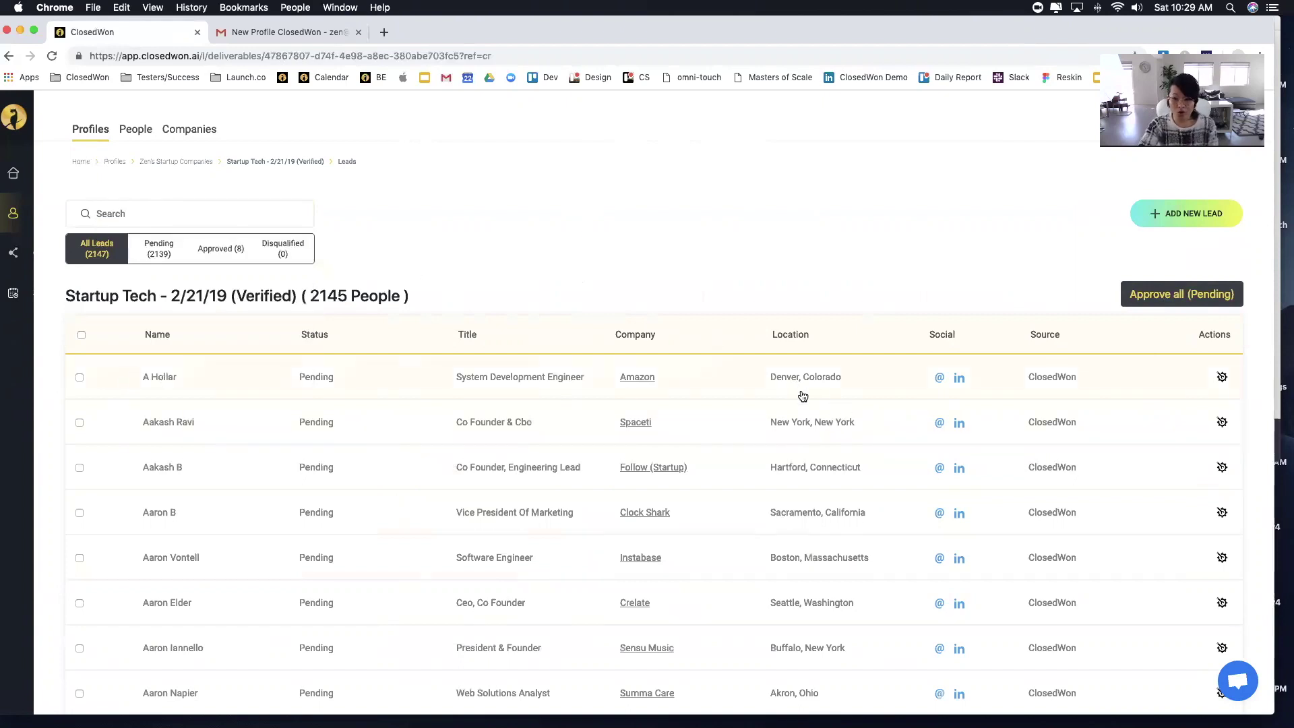
click(1223, 377)
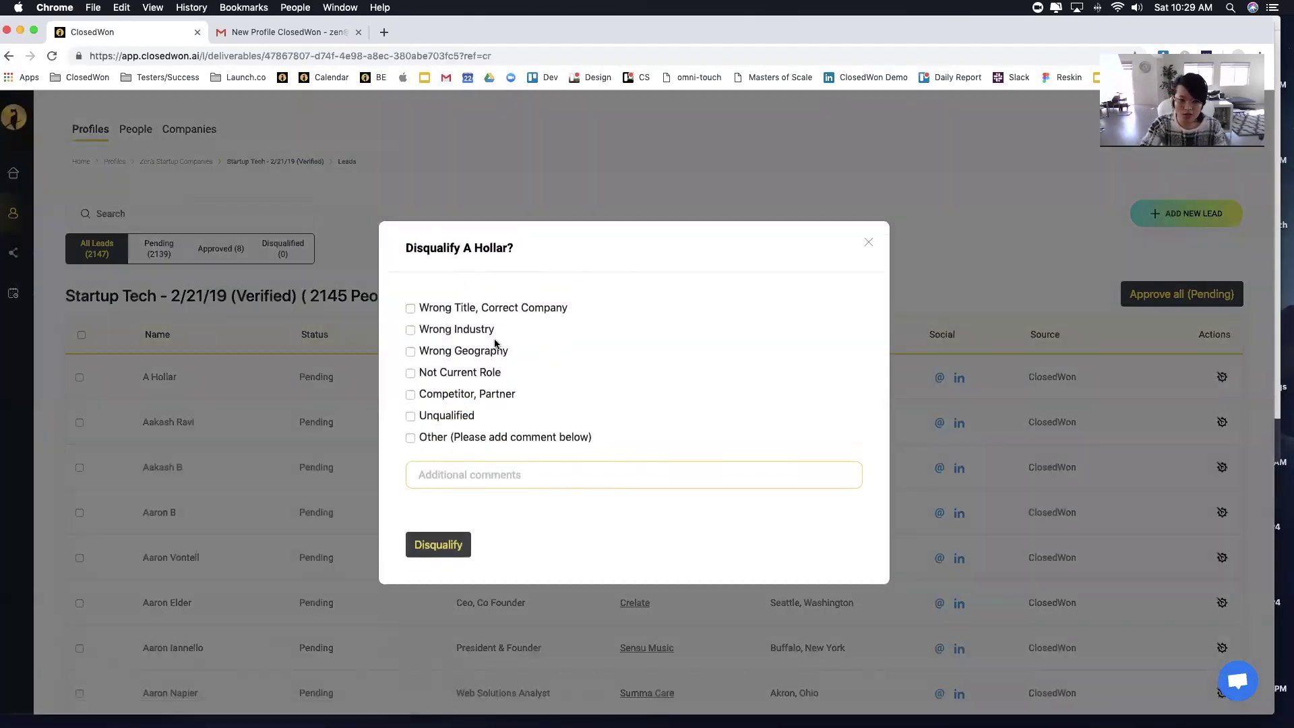
Step: Disqualify the Amazon lead as Wrong Title, Correct Company, commenting 'Amazon not below 200 employee size.'
click(497, 310)
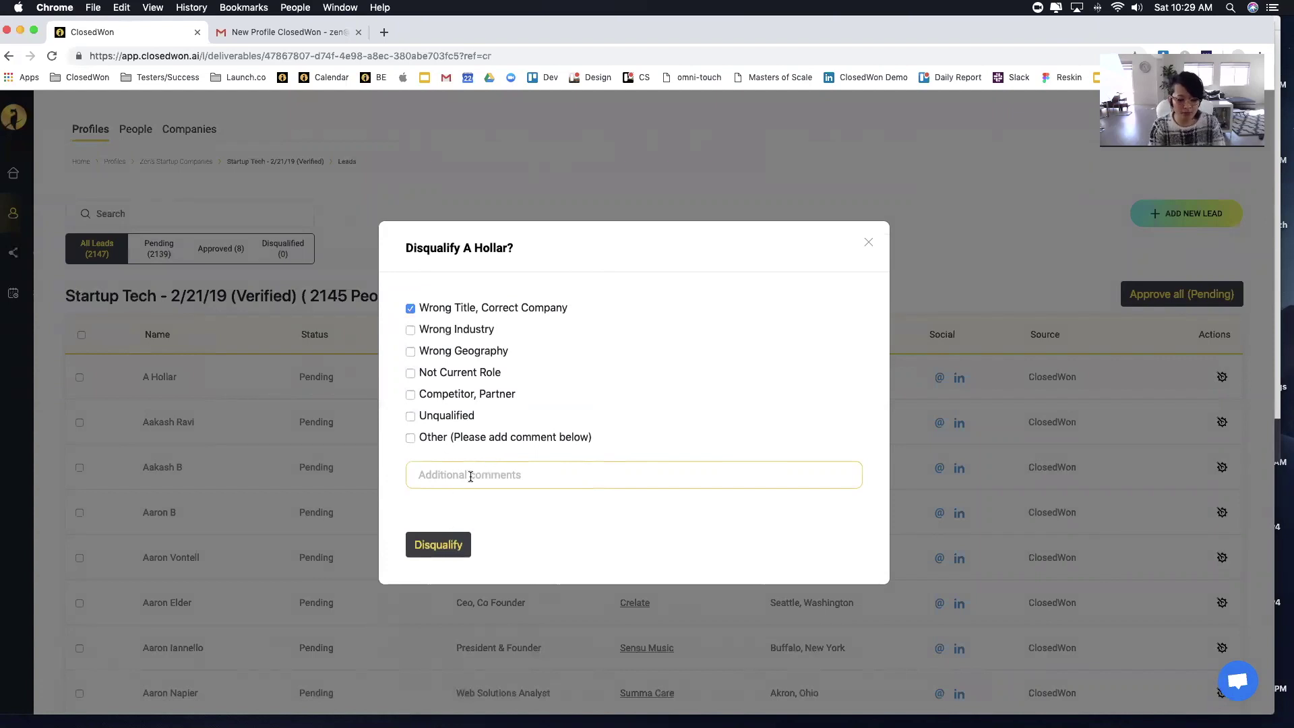
text(Amz)
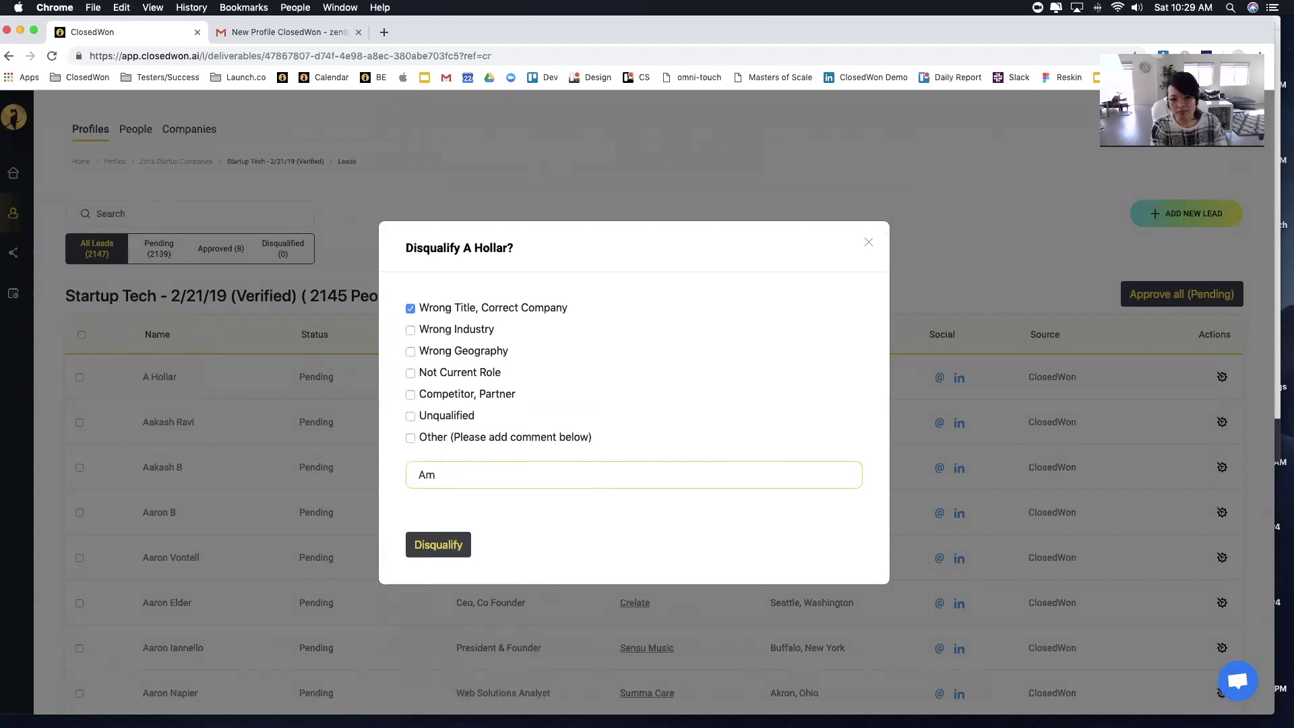
text(azon)
text(ot)
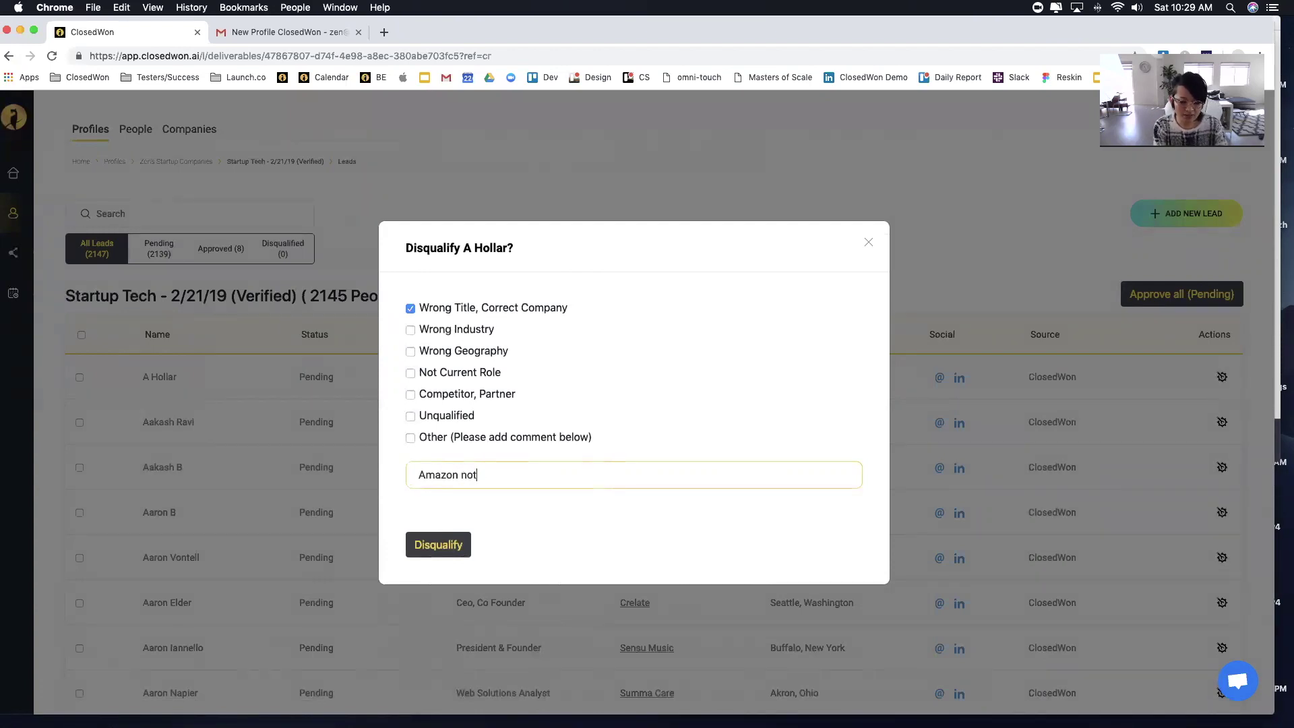
text(be)
key(BackSpace)
key(BackSpace)
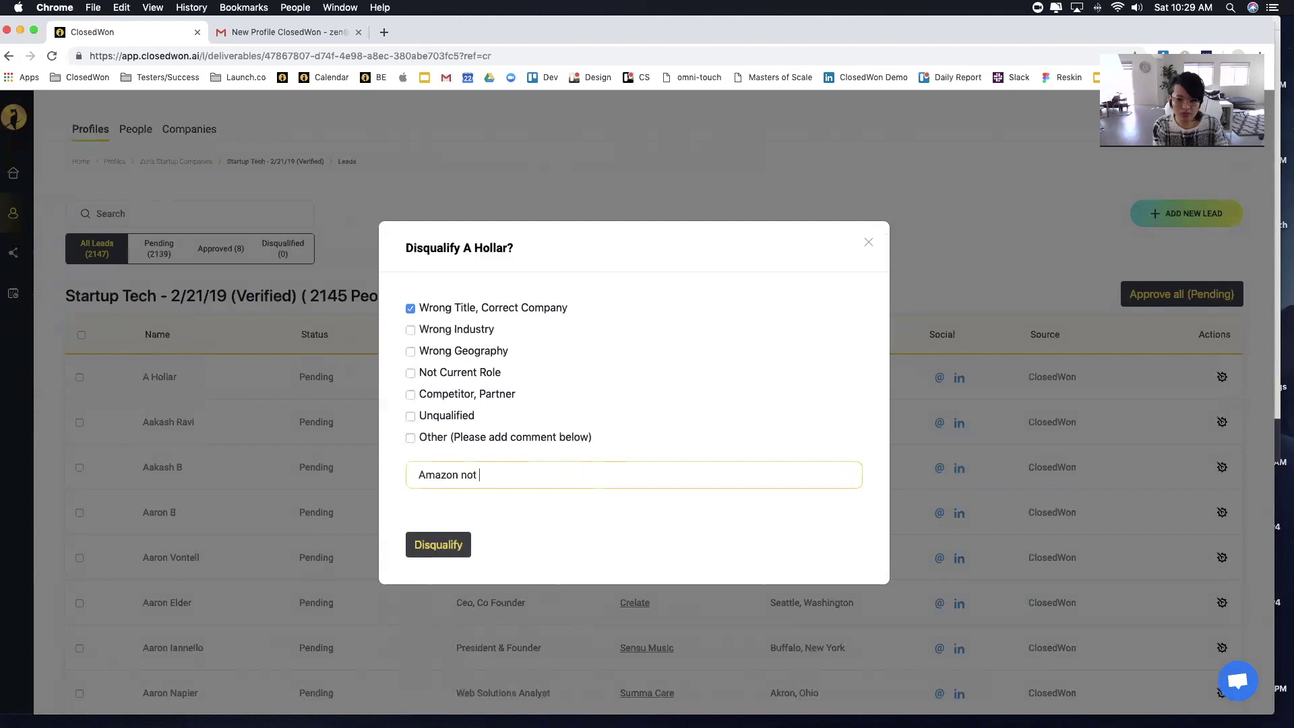
text(below 200 employ)
text(ee size.)
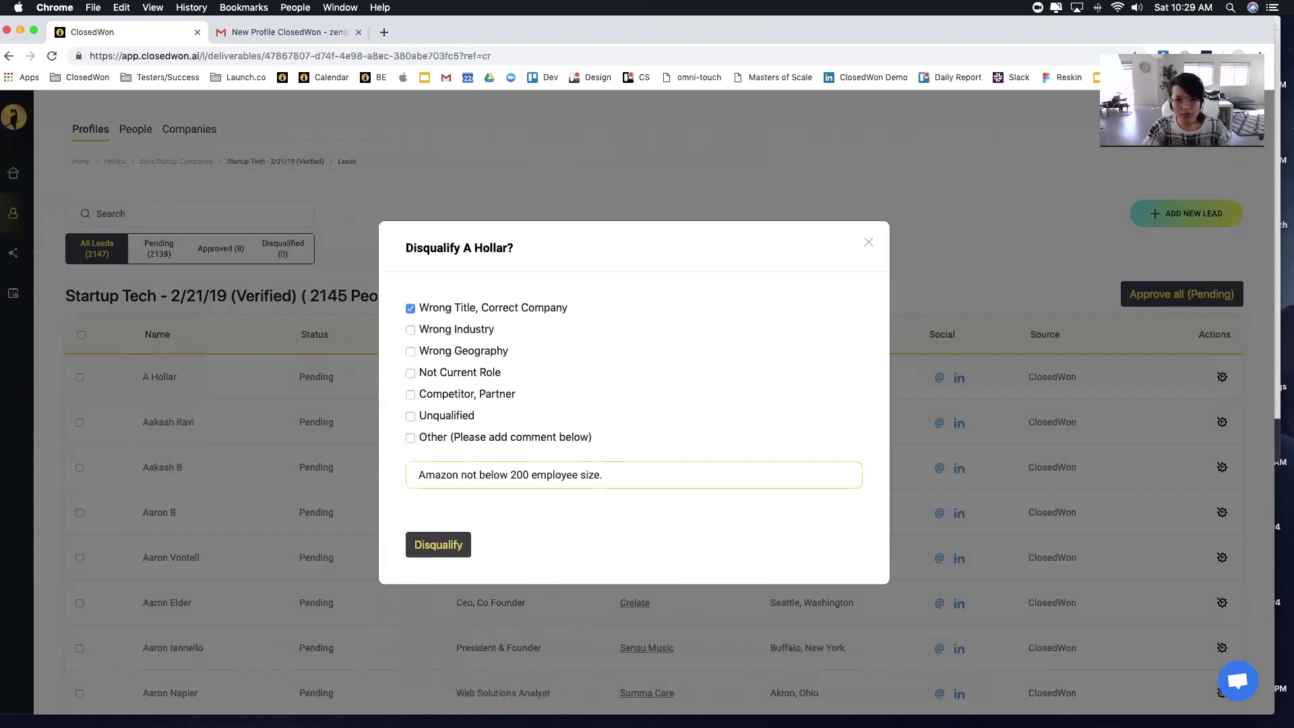
click(435, 547)
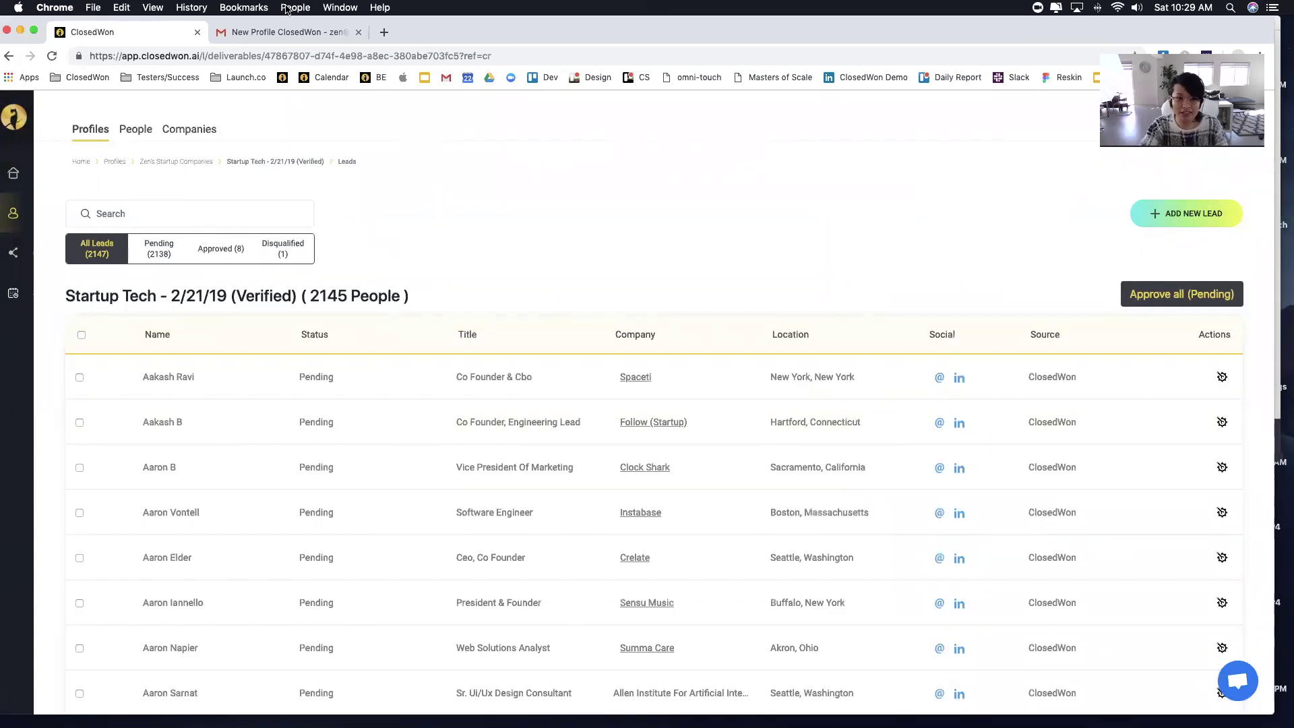
click(290, 31)
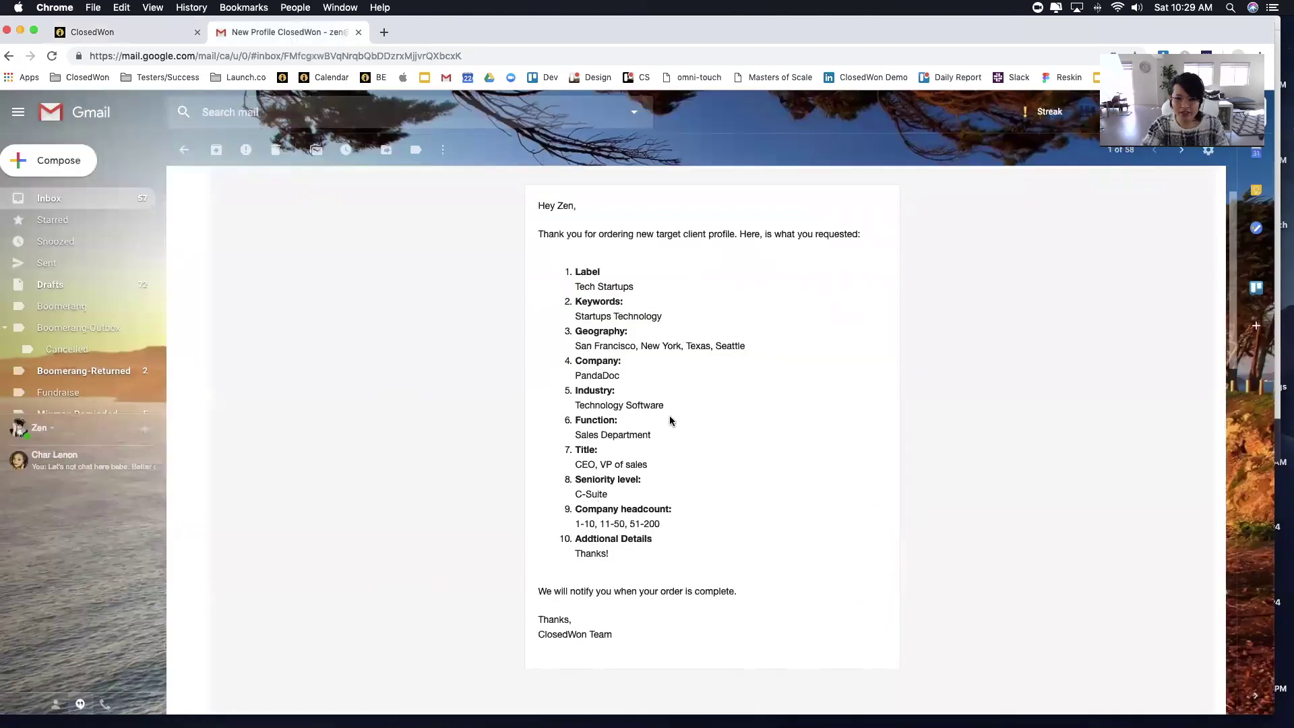
scroll(669, 418, up, 2)
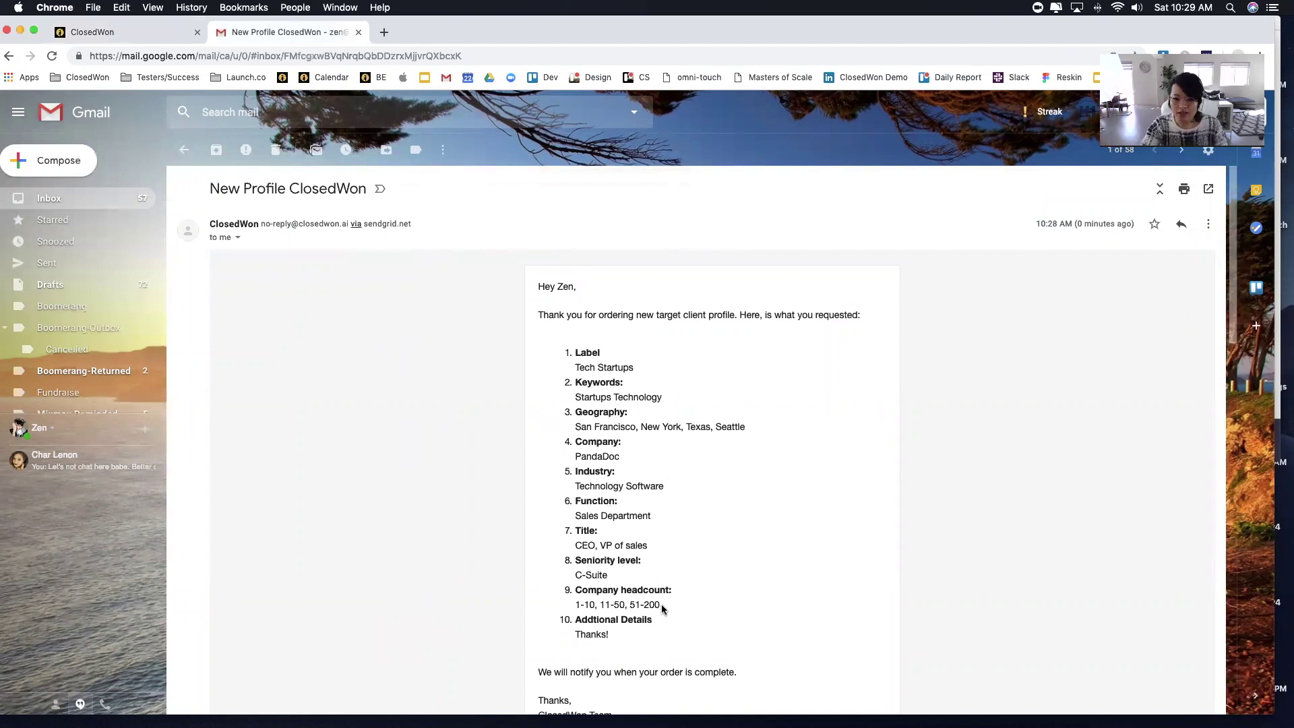
drag(660, 608, 565, 611)
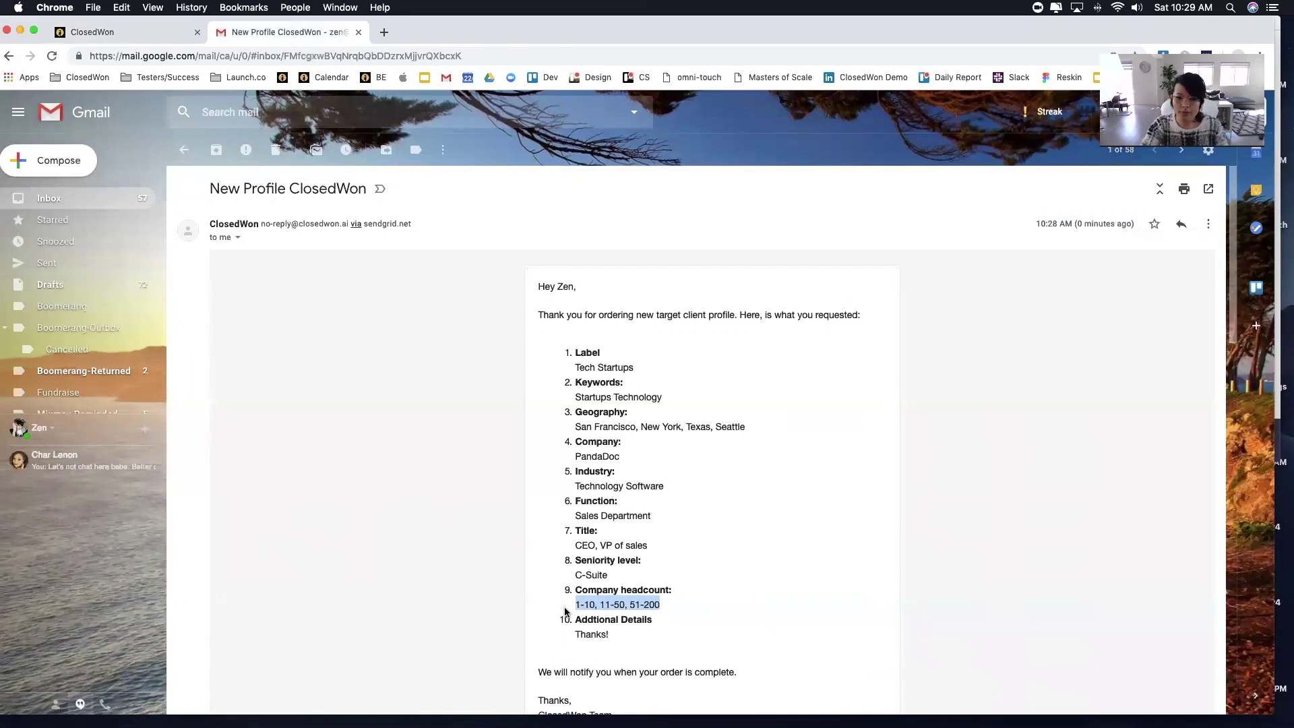
click(92, 32)
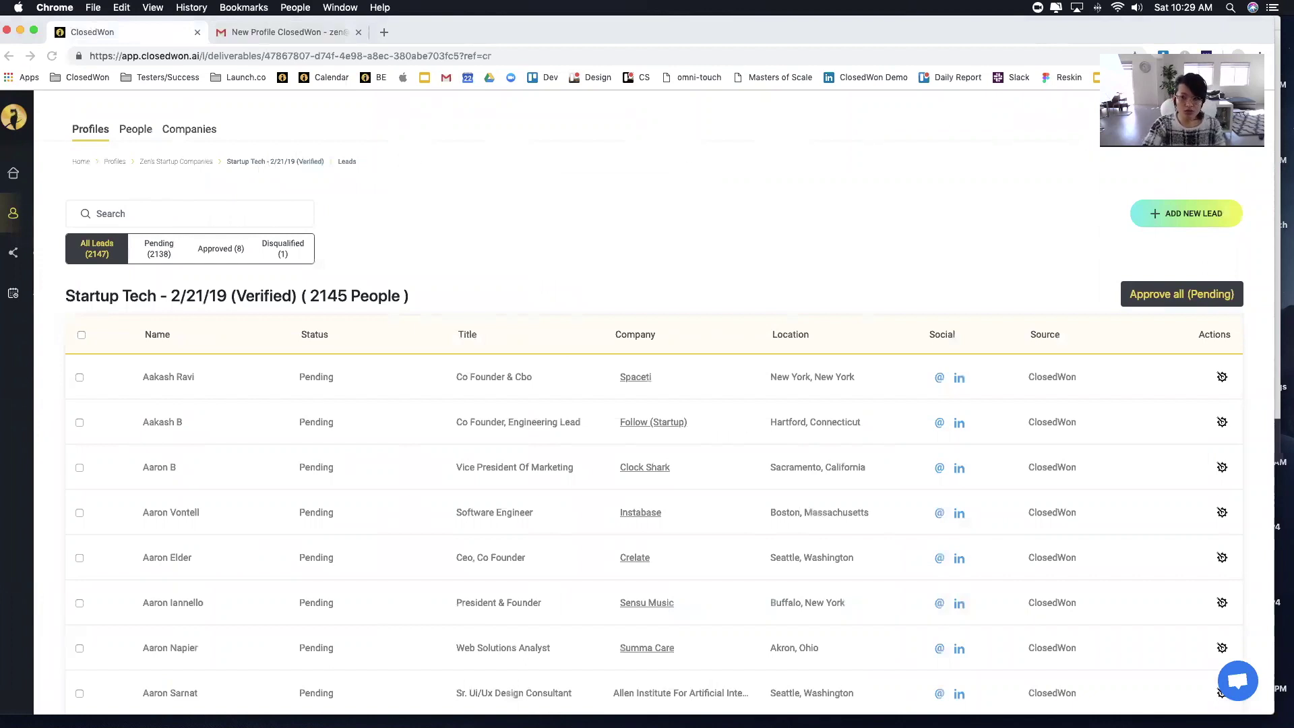
Step: Open the Upload Suppression form under Account > Suppression List
click(1216, 116)
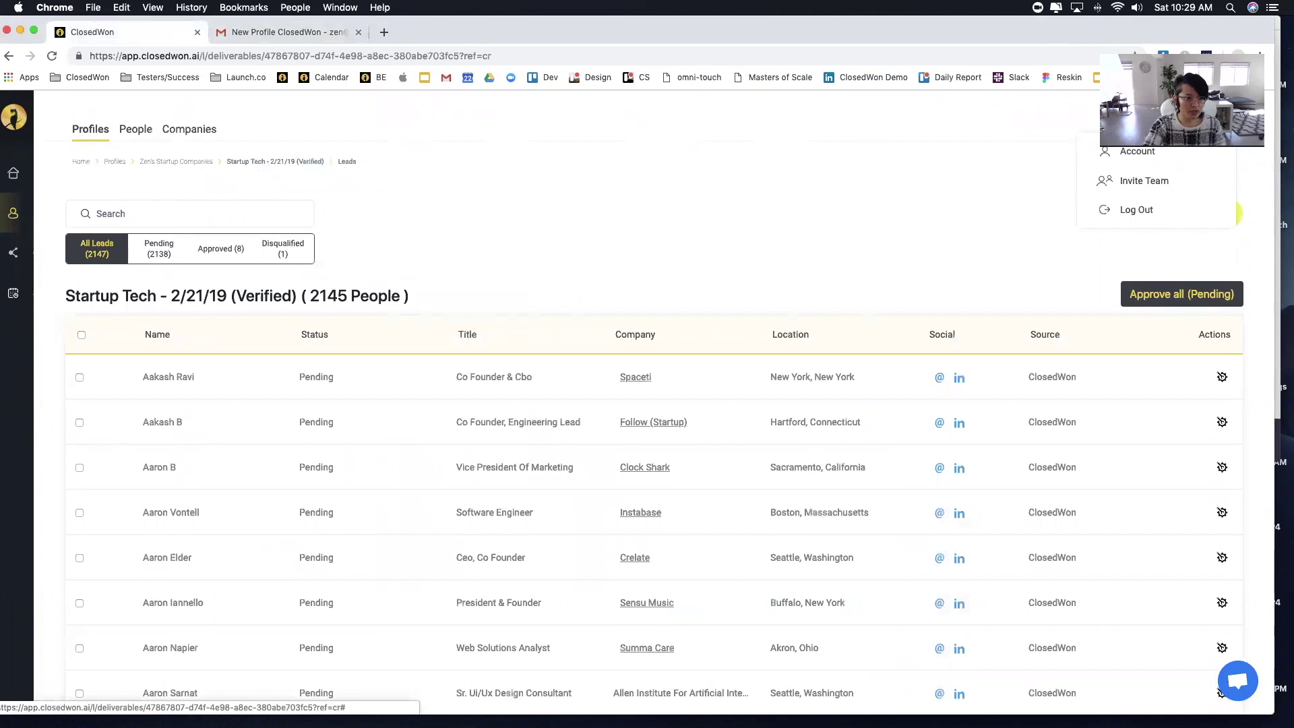
click(1118, 161)
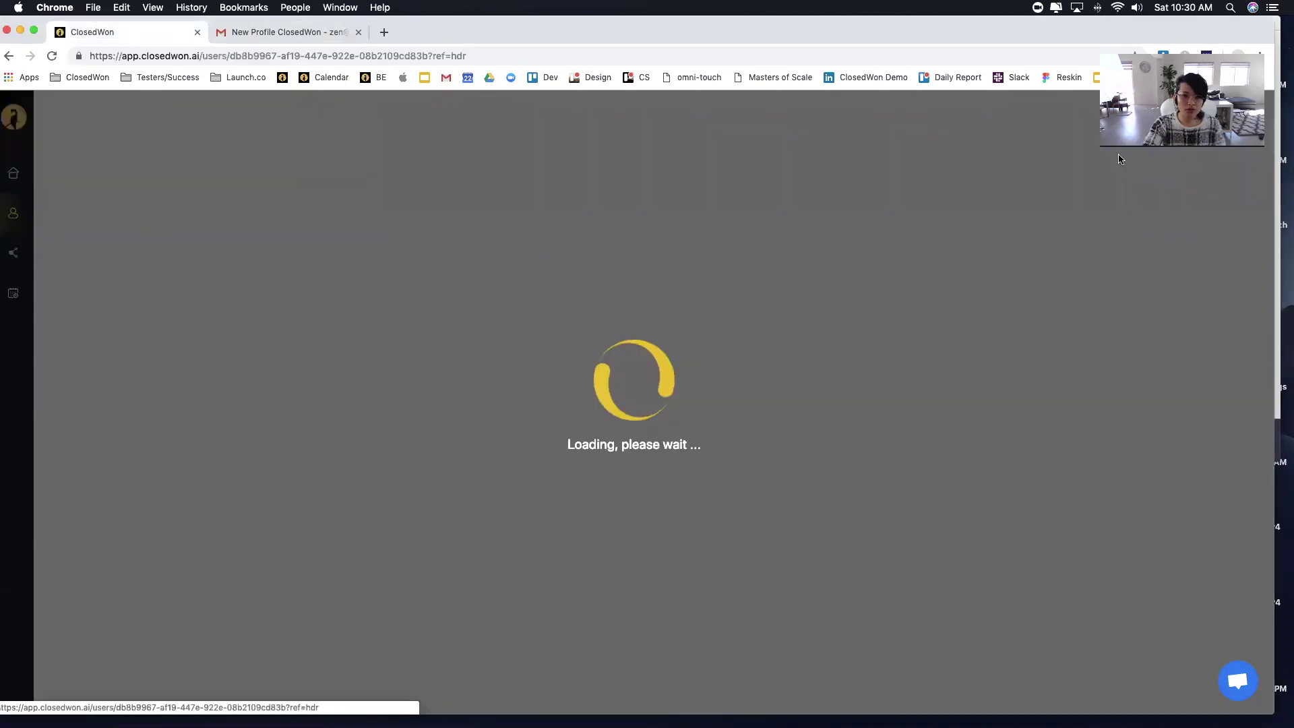
click(180, 130)
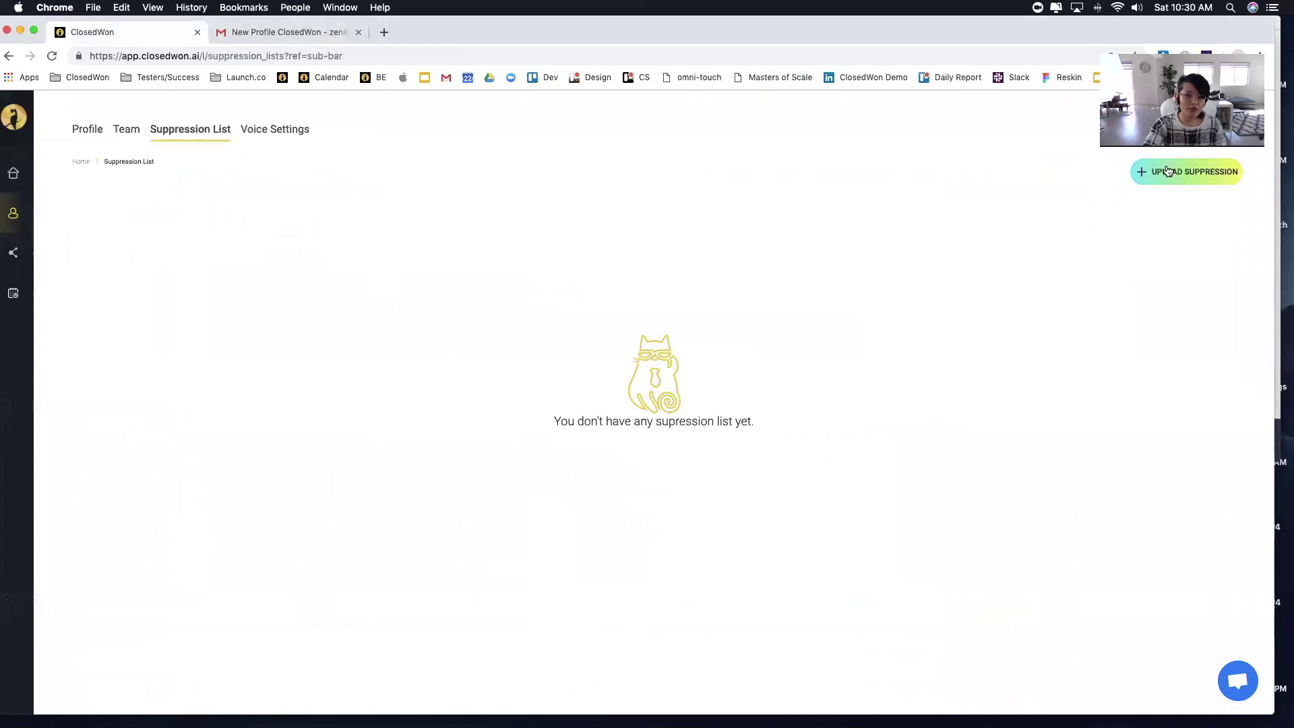
click(1164, 172)
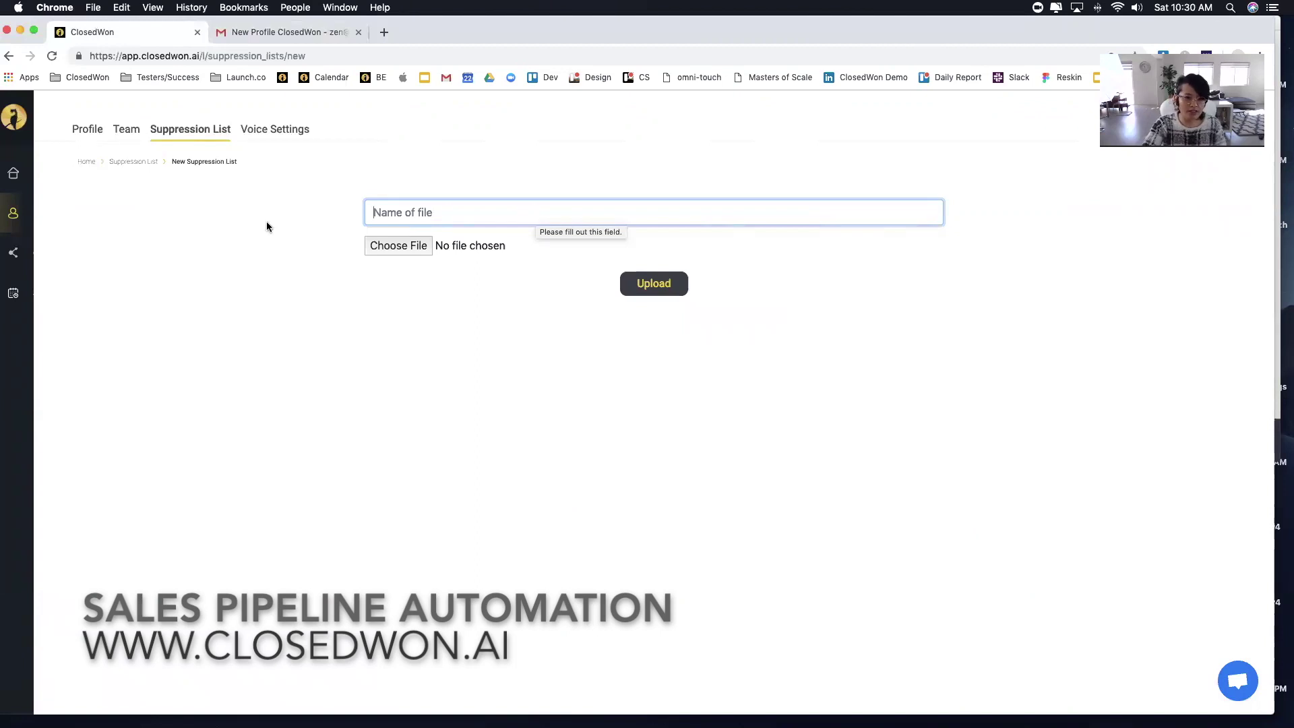
Step: Browse for a suppression file but cancel without choosing one, then return to the Profiles list
click(391, 250)
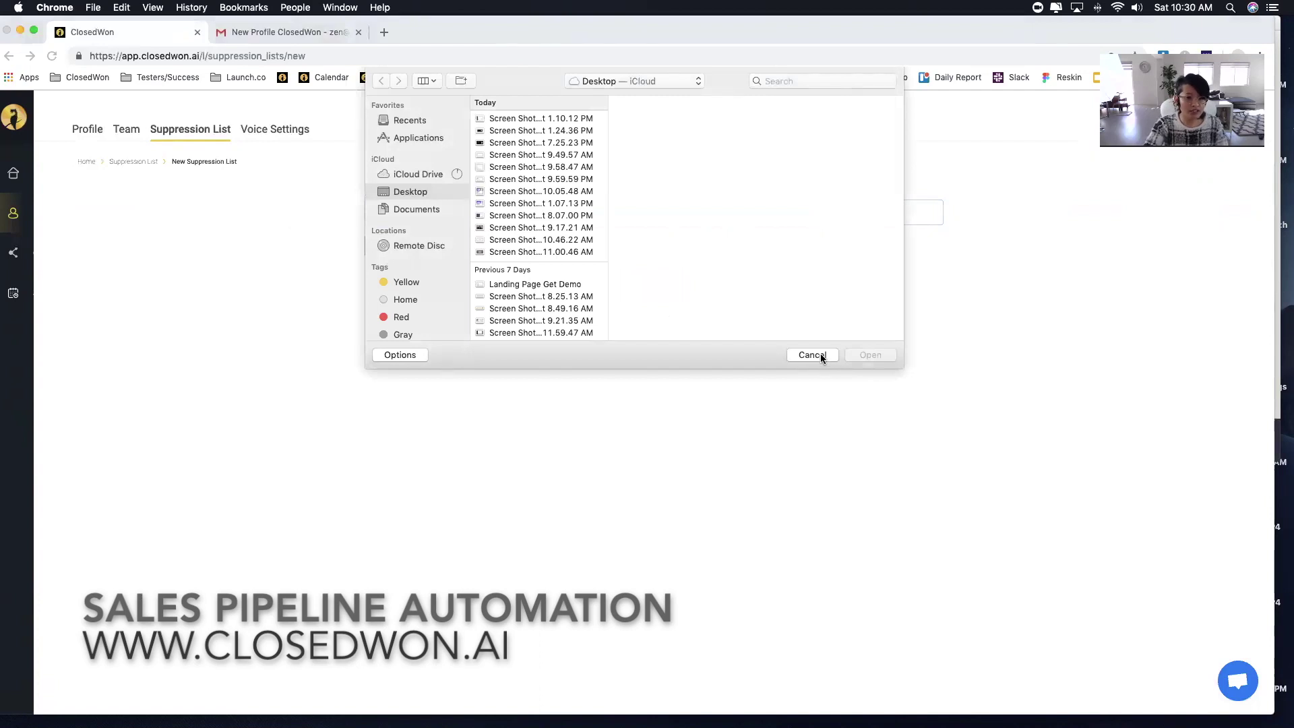
click(820, 354)
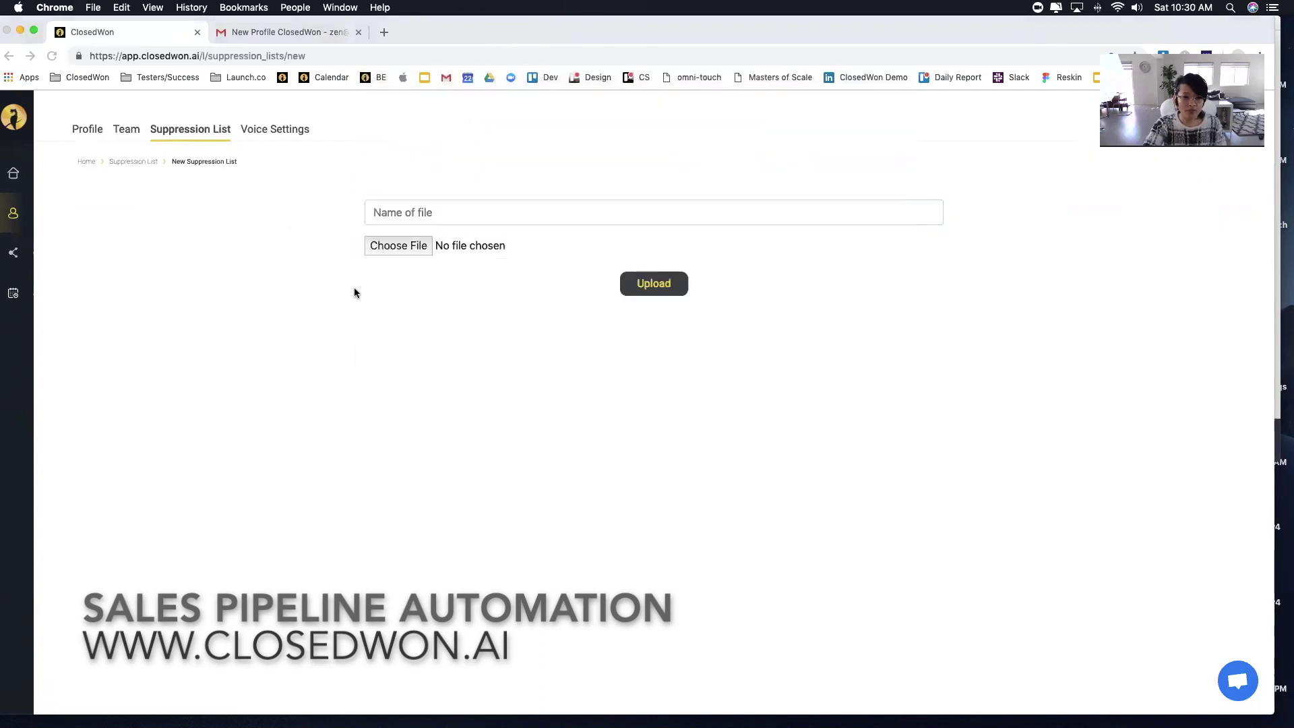
click(131, 213)
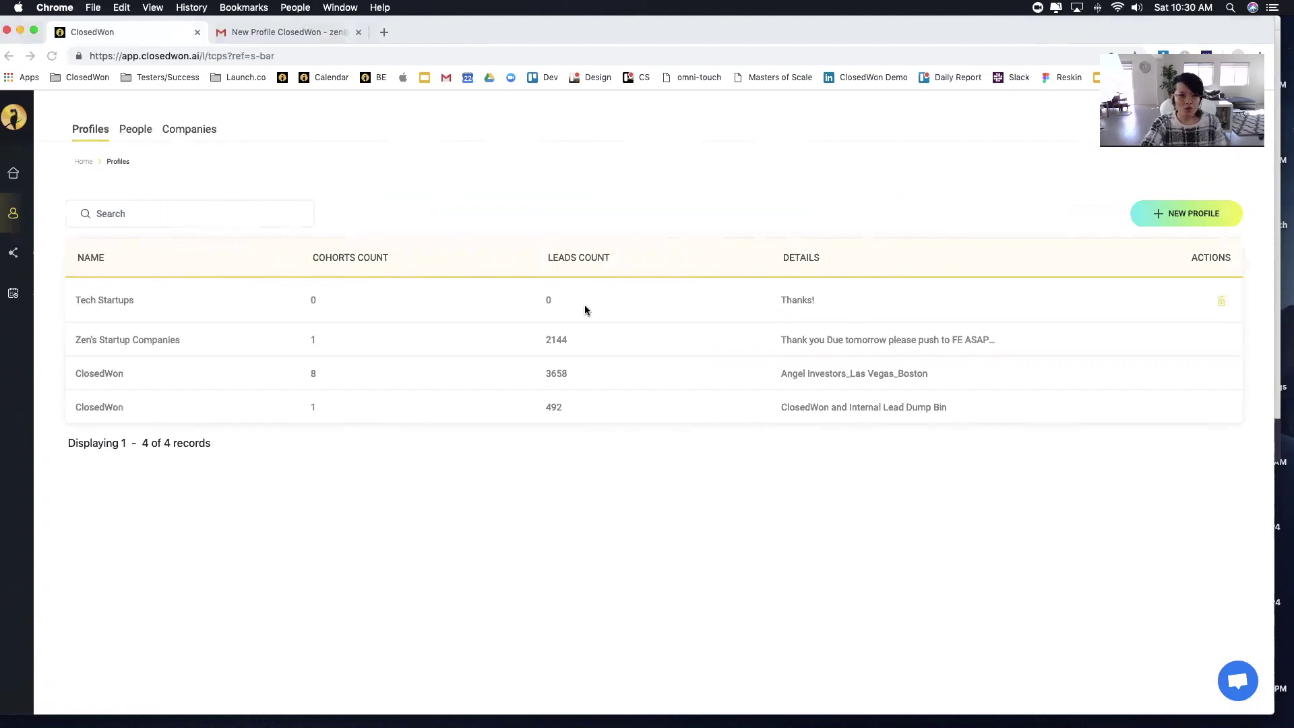
click(384, 33)
text(ww)
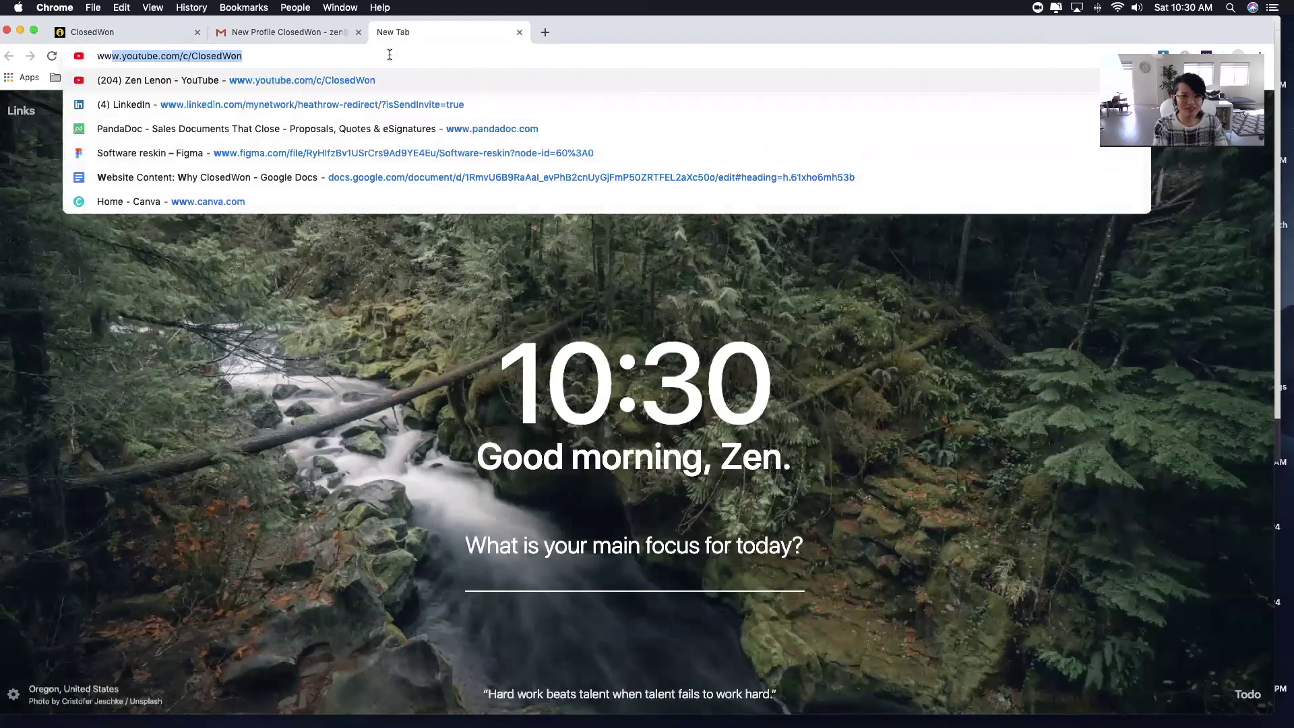
text(w.c)
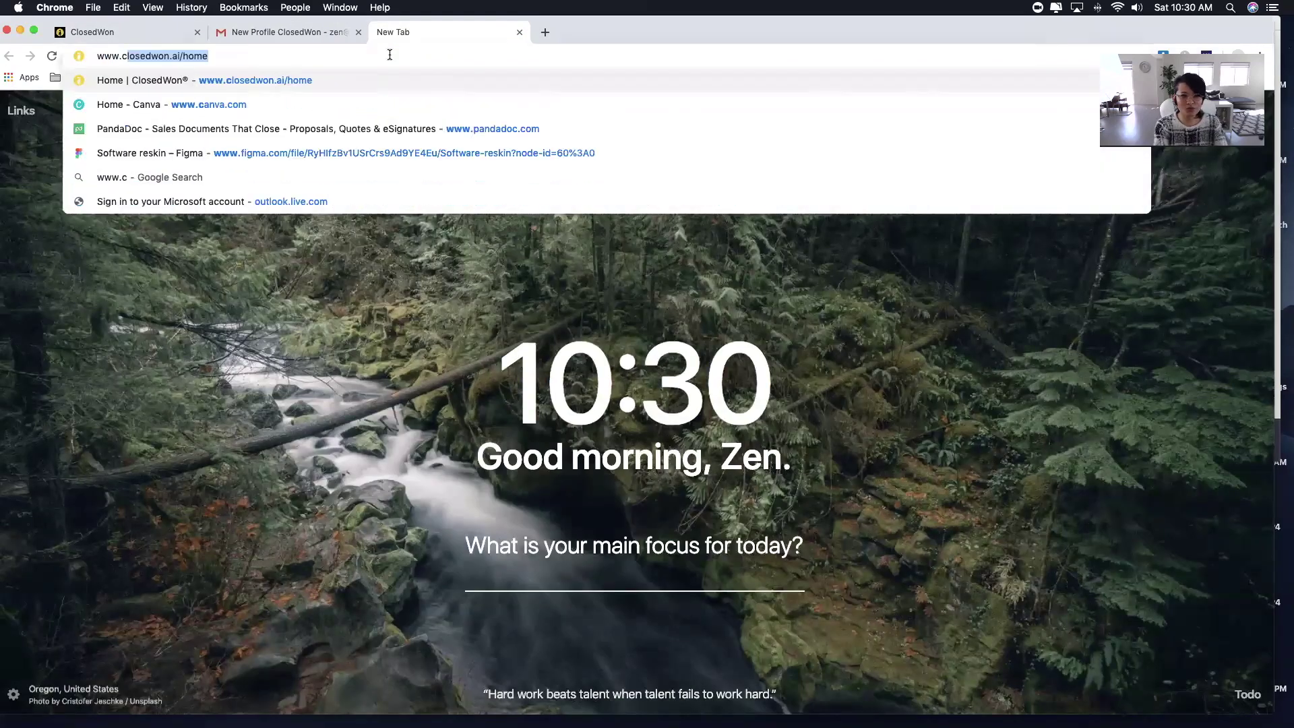
text(lo)
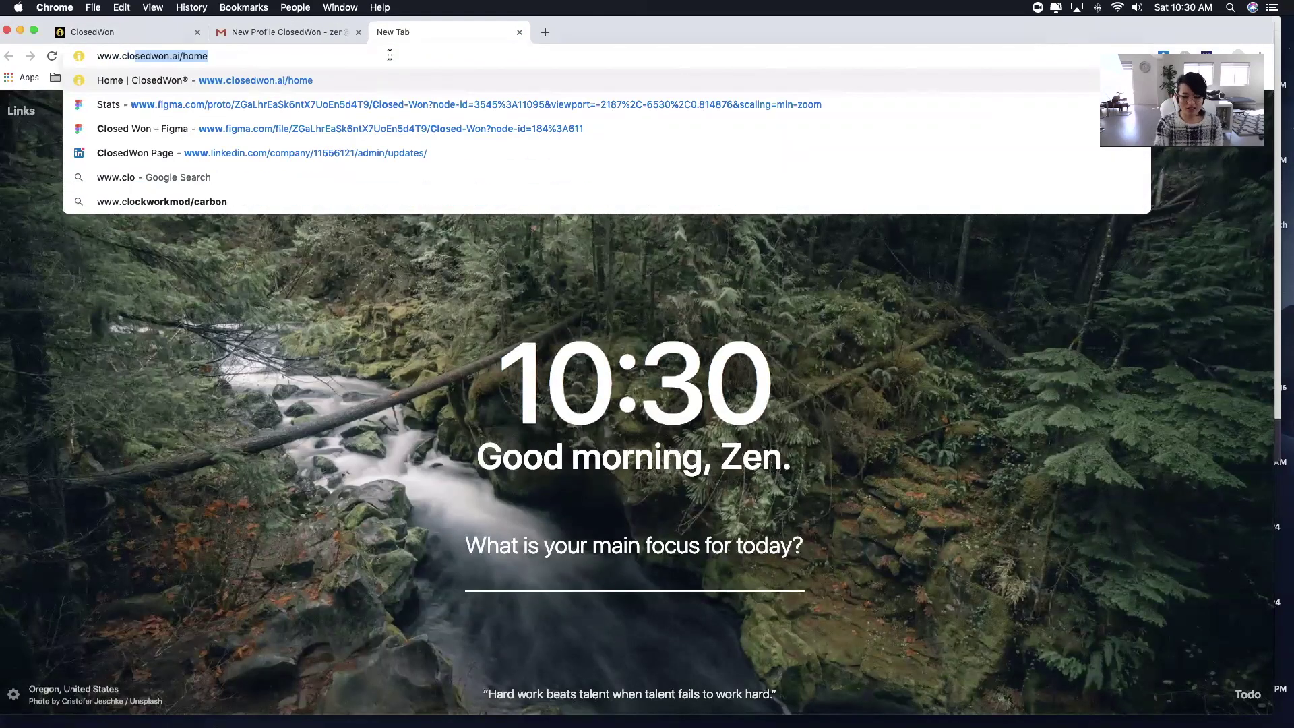
key(Return)
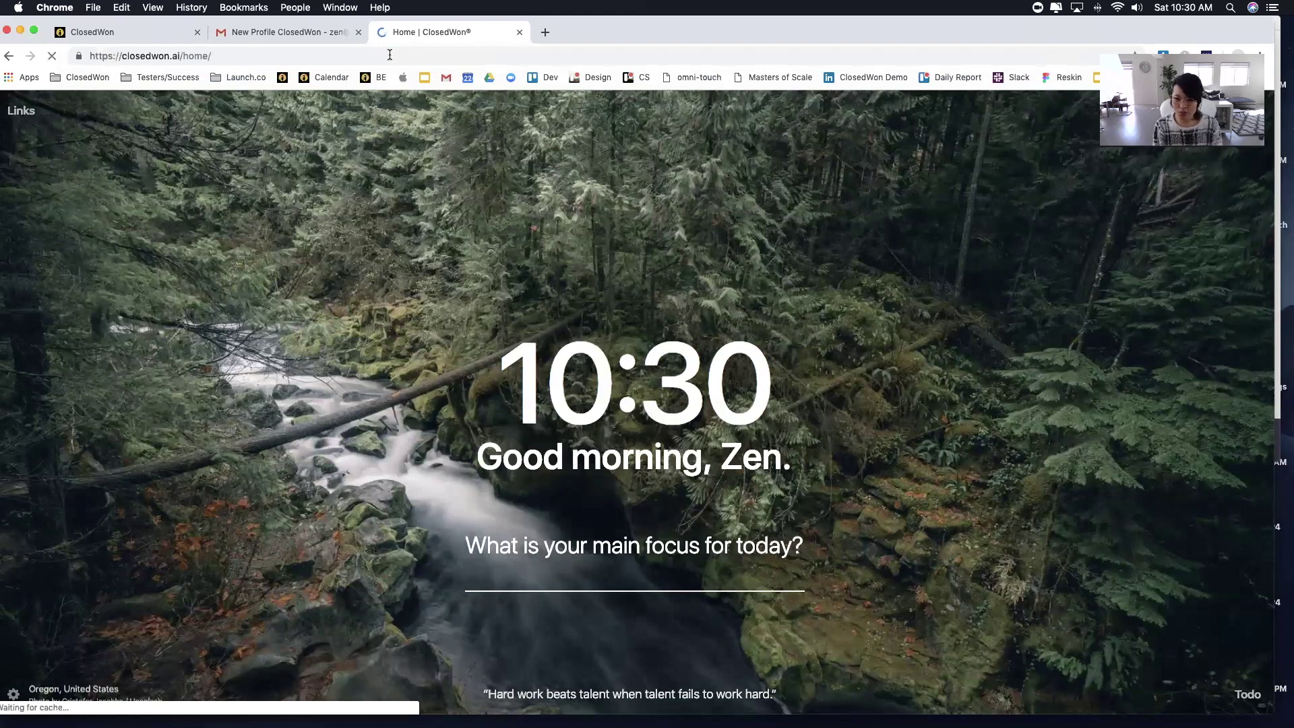